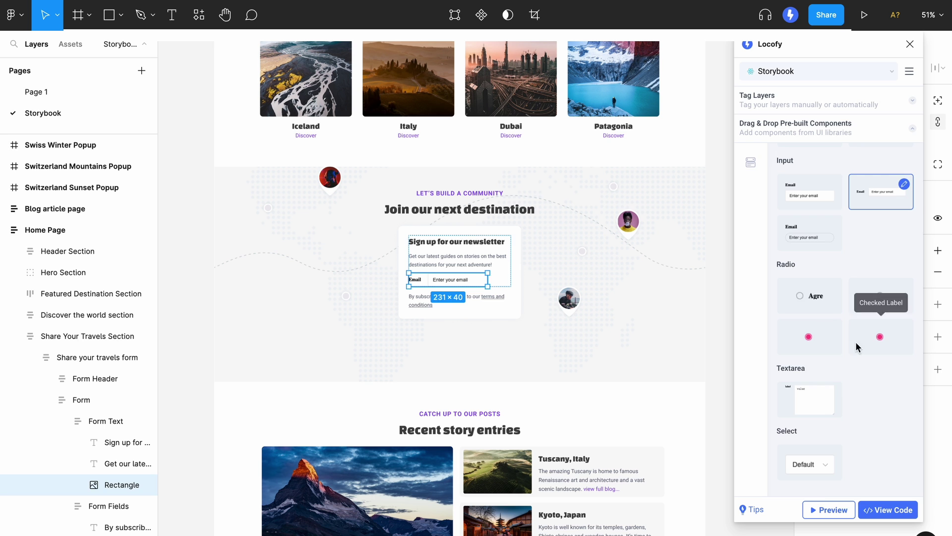
Drag the Storybook Agree checkbox into the newsletter form above the Submit button.
{"action": "scroll", "coordinate": [859, 344], "scroll_direction": "up", "scroll_amount": 4}
{"action": "left_click_drag", "start_coordinate": [439, 311], "coordinate": [424, 331]}
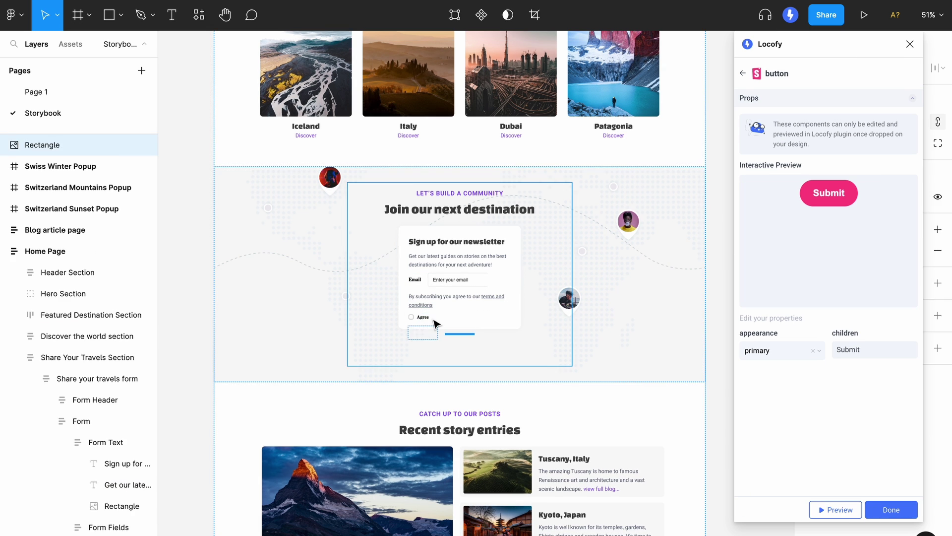
Preview the travel page in Locofy and tick the Agree checkbox to test it.
{"action": "left_click", "coordinate": [831, 509]}
{"action": "scroll", "coordinate": [682, 481], "scroll_direction": "down", "scroll_amount": 1}
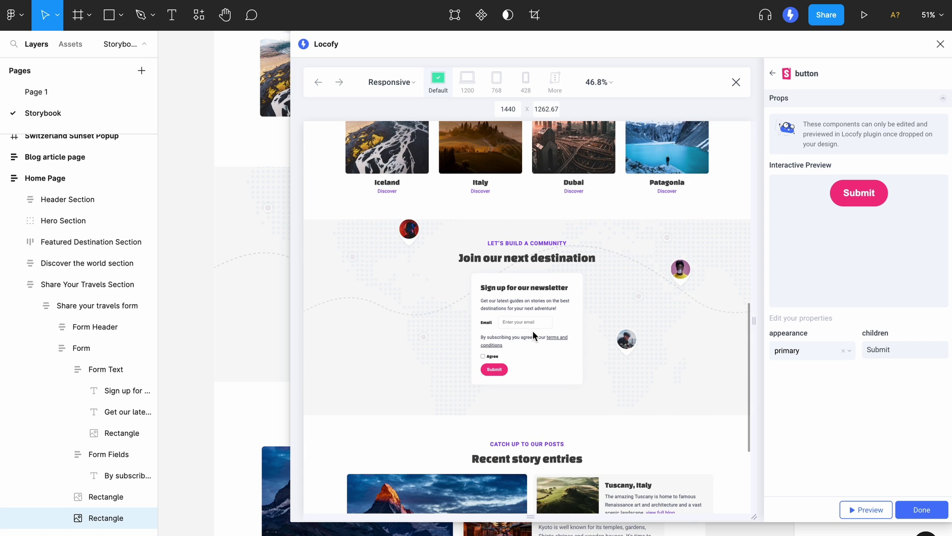
{"action": "left_click", "coordinate": [483, 355]}
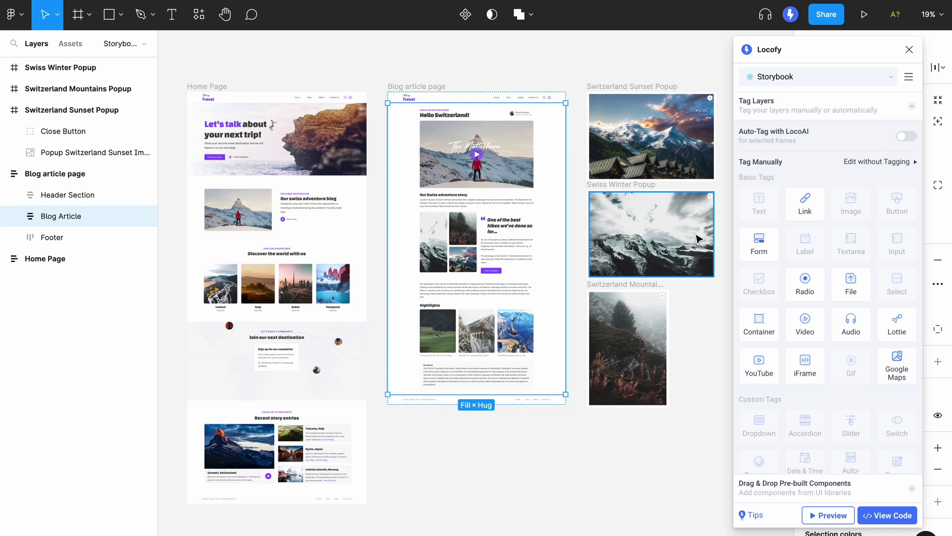
Browse the Secondary, Tertiary and Primary Outline Button stories in Storybook.
{"action": "key", "text": "ctrl+Right"}
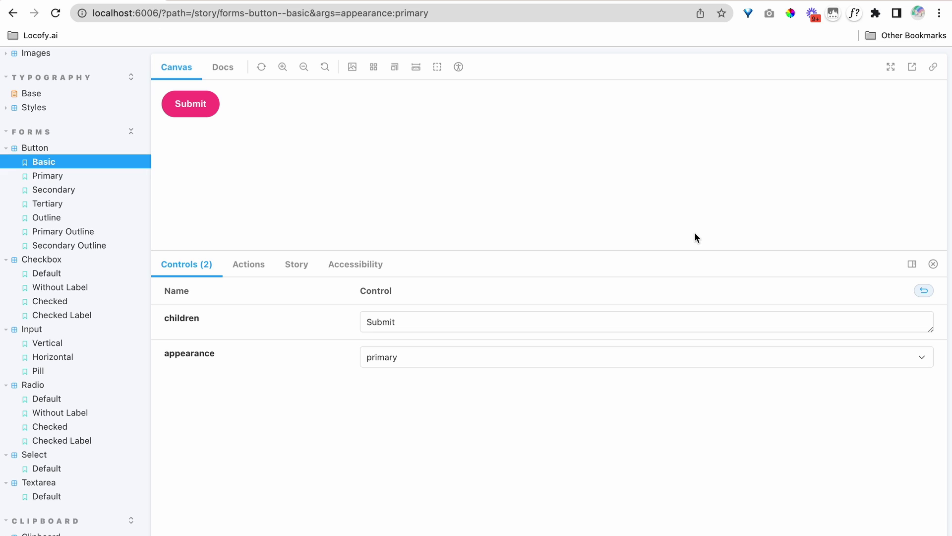
{"action": "left_click", "coordinate": [66, 188]}
{"action": "left_click", "coordinate": [68, 209]}
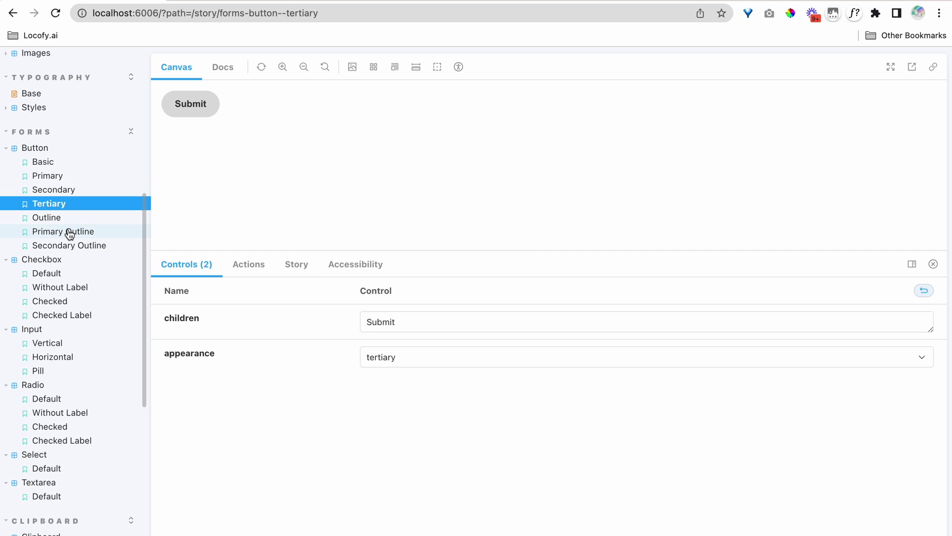
{"action": "left_click", "coordinate": [67, 231]}
Show the Checkbox Checked story, toggle checked, and set its appearance to secondary, then tertiary.
{"action": "left_click", "coordinate": [65, 301]}
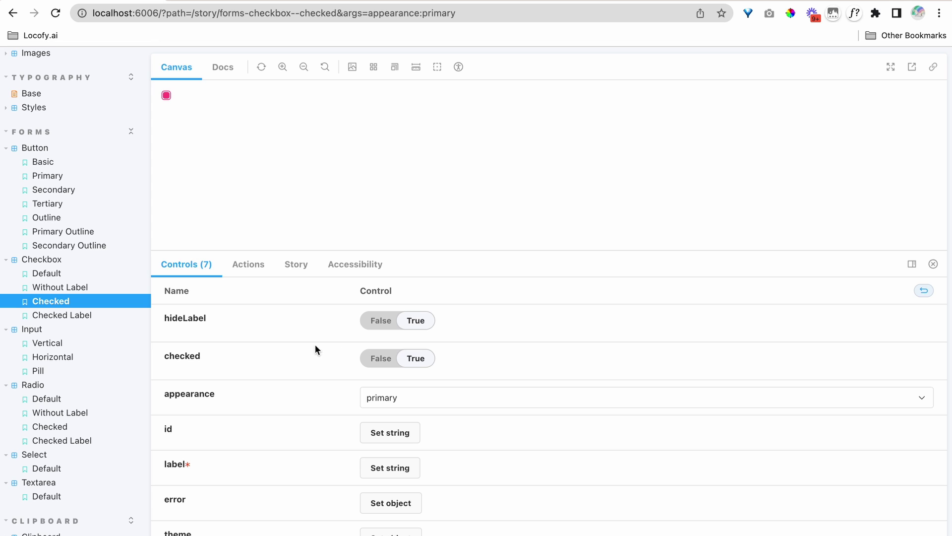
{"action": "left_click", "coordinate": [381, 358]}
{"action": "left_click", "coordinate": [419, 359]}
{"action": "left_click", "coordinate": [422, 399]}
{"action": "left_click", "coordinate": [420, 411]}
{"action": "left_click", "coordinate": [421, 405]}
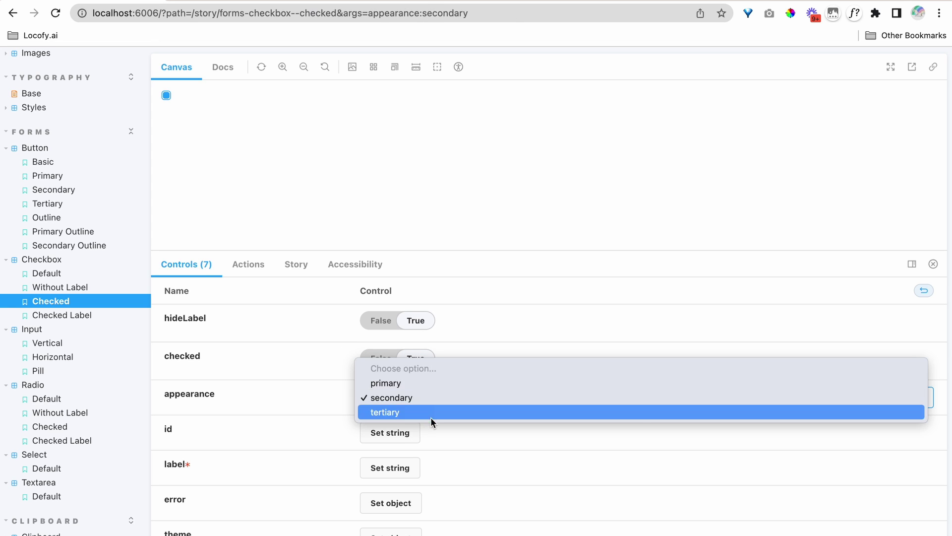
{"action": "left_click", "coordinate": [432, 415]}
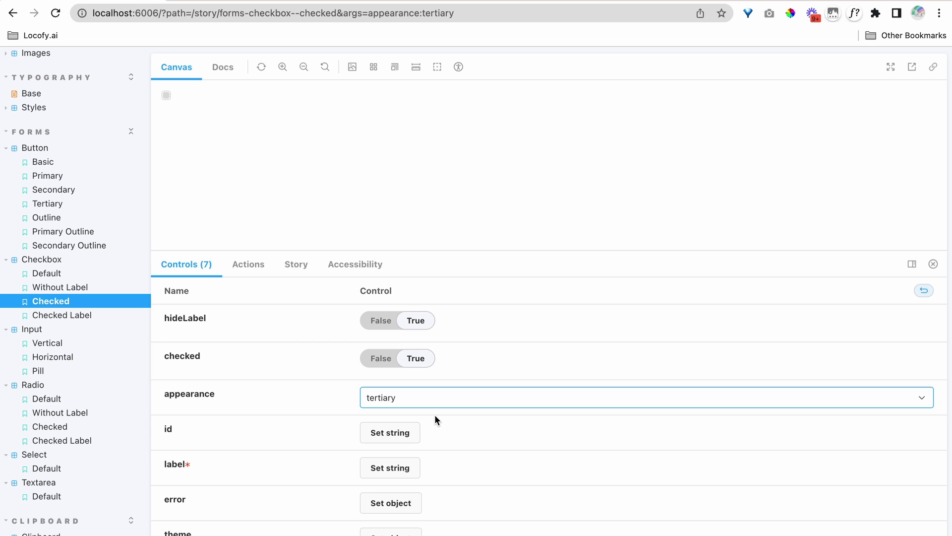
{"action": "key", "text": "ctrl+Left"}
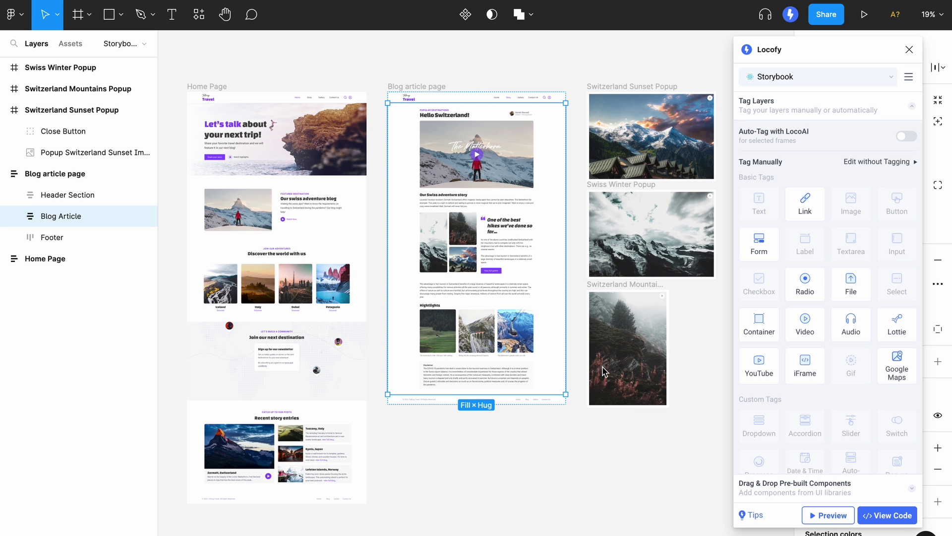
{"action": "key", "text": "super+Tab"}
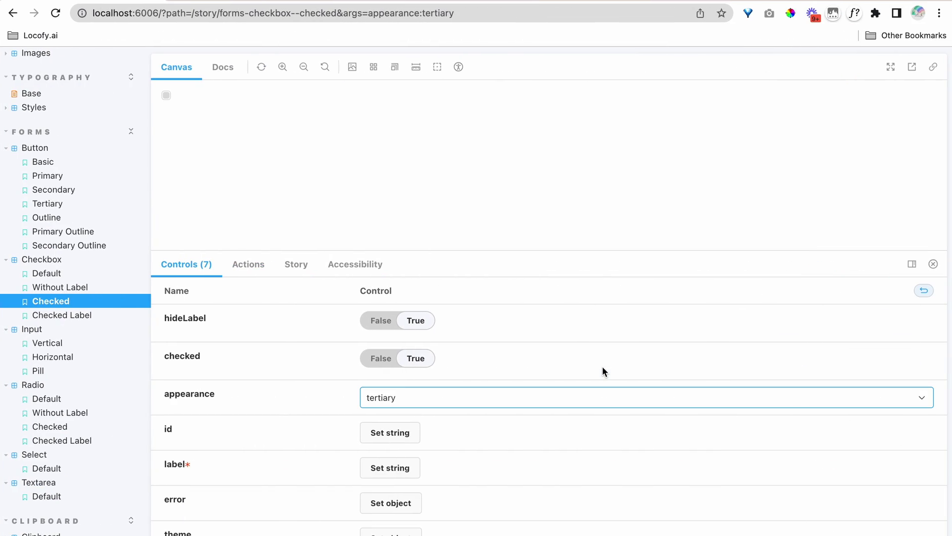
{"action": "left_click", "coordinate": [637, 166]}
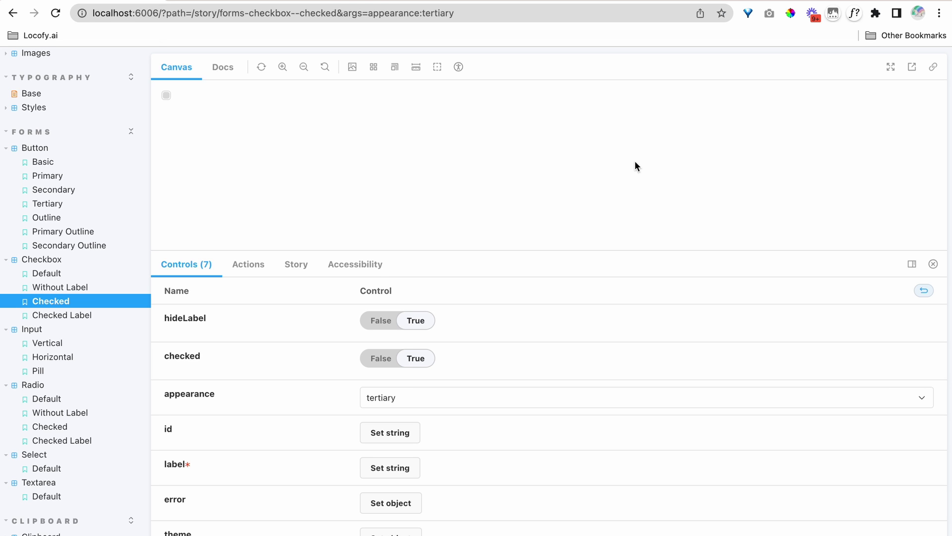
Open Locofy's Add Storybook guide and copy the yarn addon install command.
{"action": "key", "text": "super+Tab"}
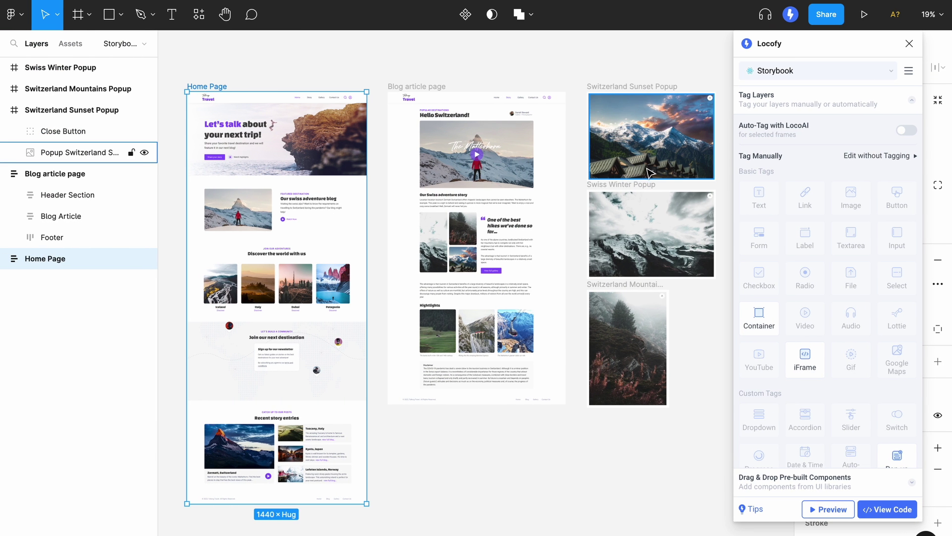
{"action": "left_click", "coordinate": [816, 479]}
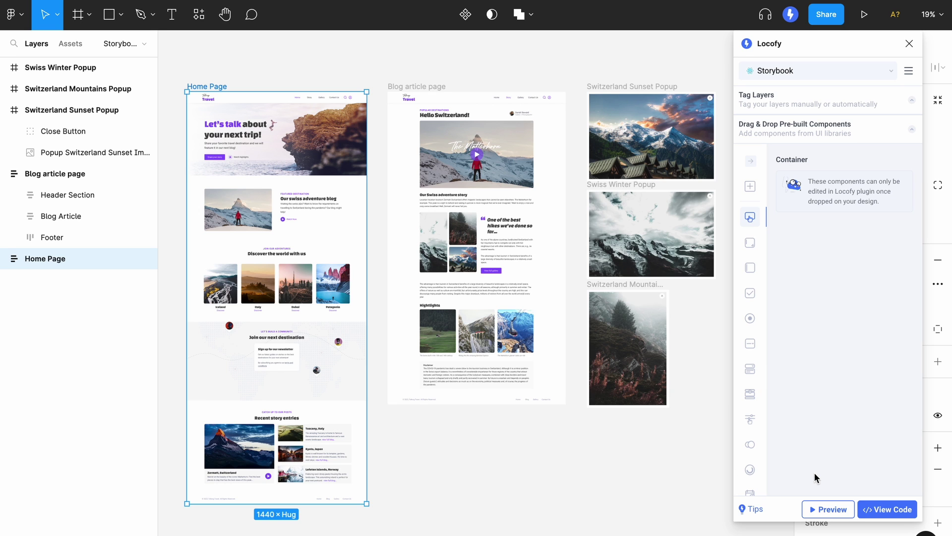
{"action": "left_click", "coordinate": [750, 185]}
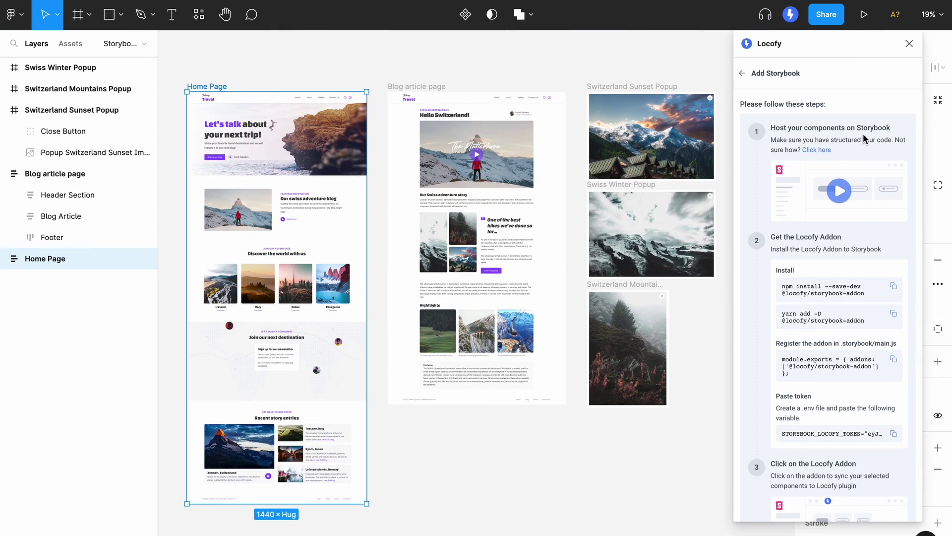
{"action": "scroll", "coordinate": [864, 214], "scroll_direction": "down", "scroll_amount": 2}
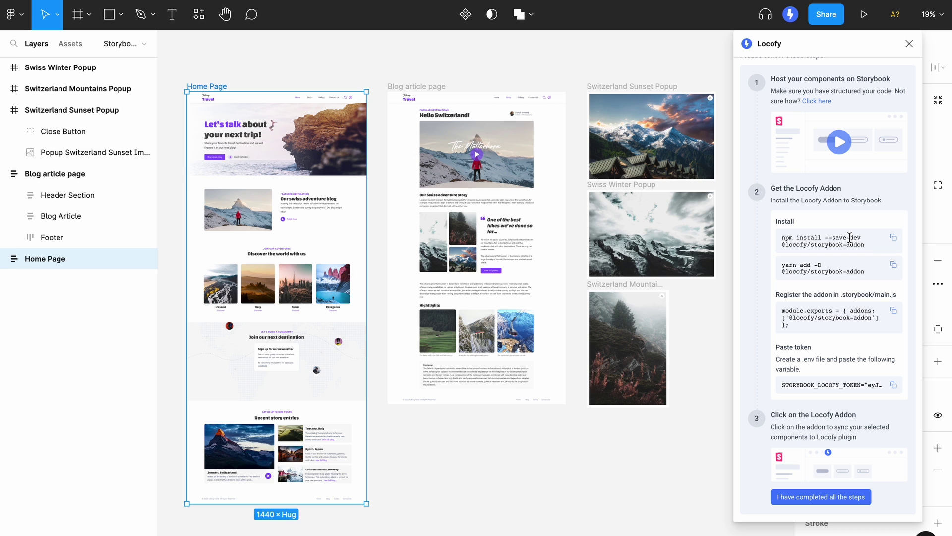
{"action": "left_click", "coordinate": [894, 265]}
{"action": "key", "text": "super+c"}
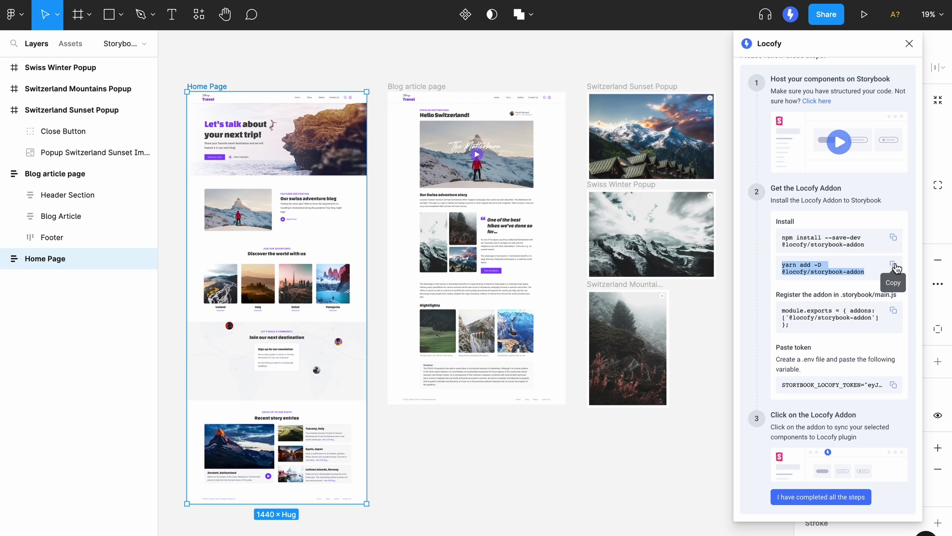
{"action": "key", "text": "ctrl+Right"}
{"action": "key", "text": "ctrl+Right"}
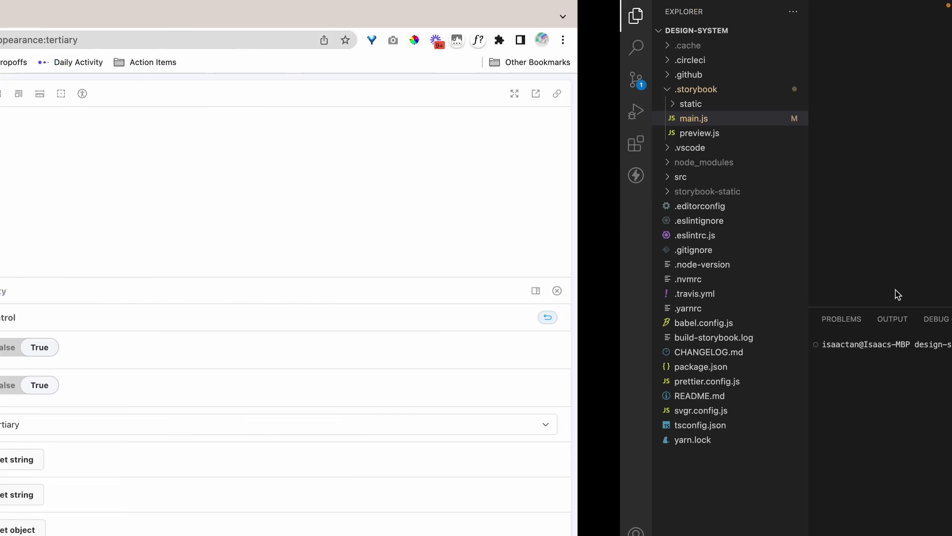
{"action": "left_click", "coordinate": [695, 362]}
{"action": "key", "text": "super+v"}
{"action": "key", "text": "Return"}
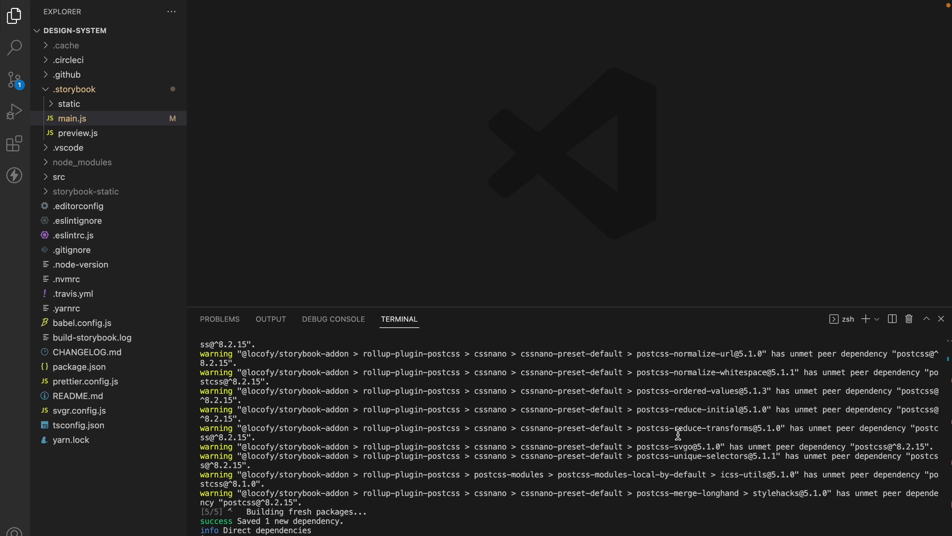
{"action": "key", "text": "ctrl+Left"}
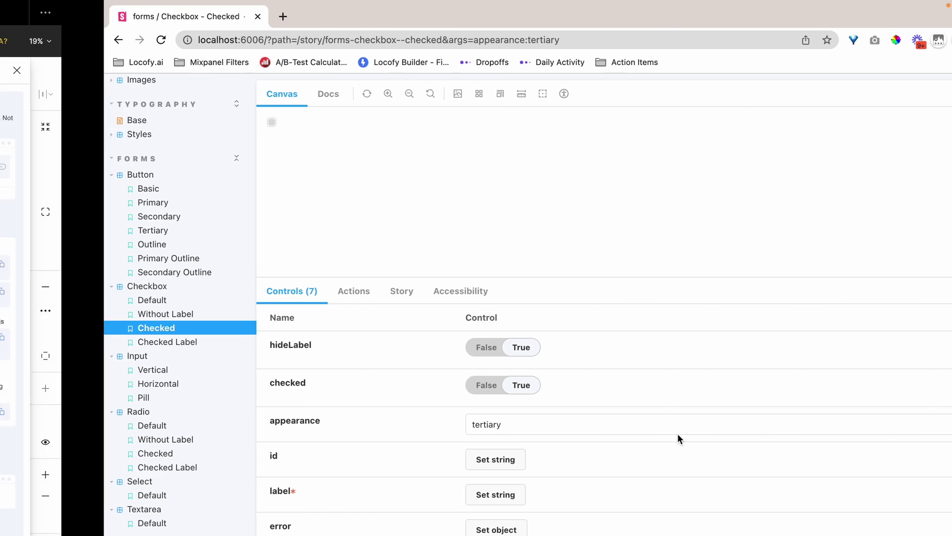
Copy Locofy's module.exports snippet that registers the addon in .storybook/main.js.
{"action": "key", "text": "ctrl+Left"}
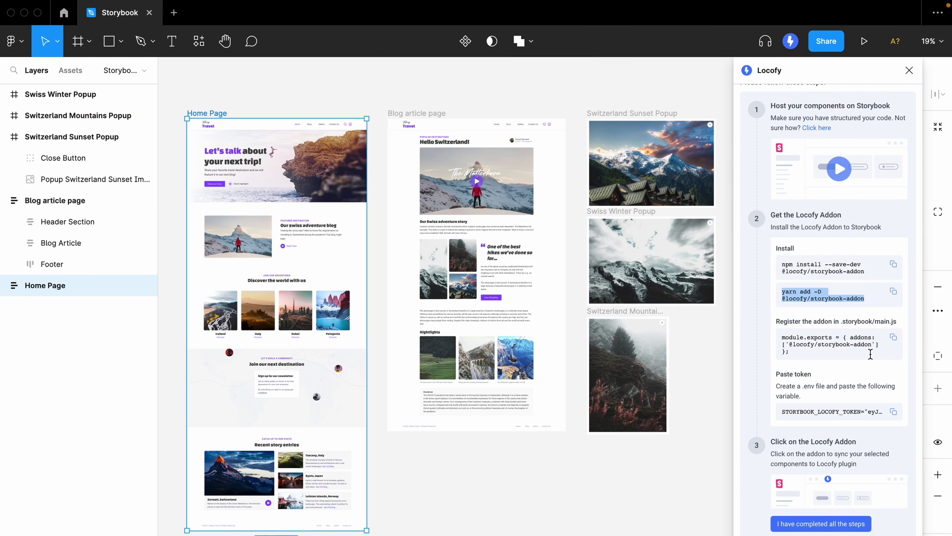
{"action": "left_click", "coordinate": [893, 339]}
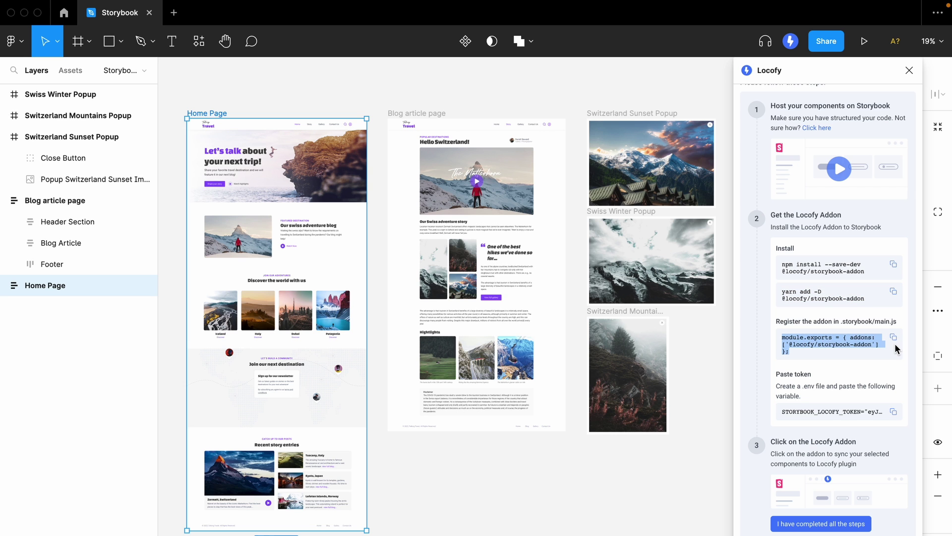
{"action": "key", "text": "ctrl+Right"}
{"action": "key", "text": "ctrl+Right"}
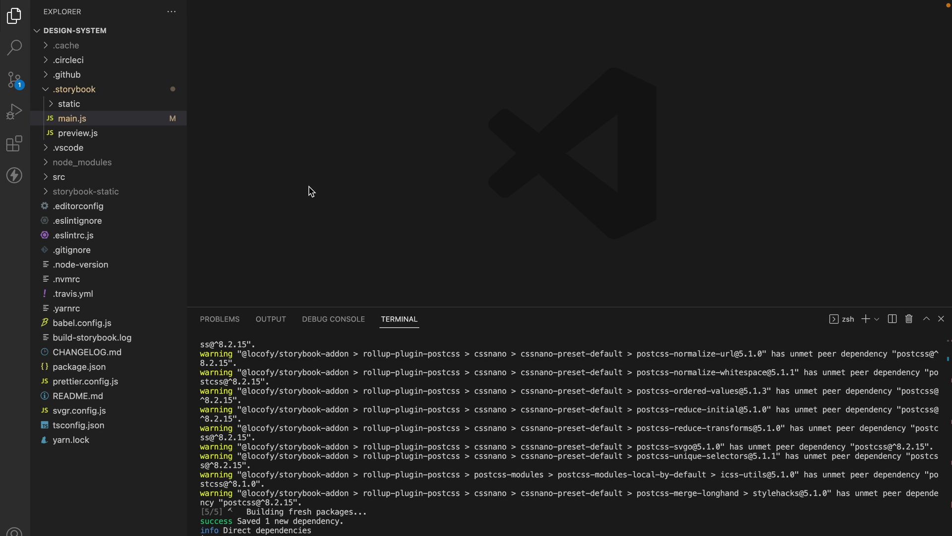
Open .storybook/main.js and paste the copied addon registration snippet.
{"action": "key", "text": "super+p"}
{"action": "type", "text": "main"}
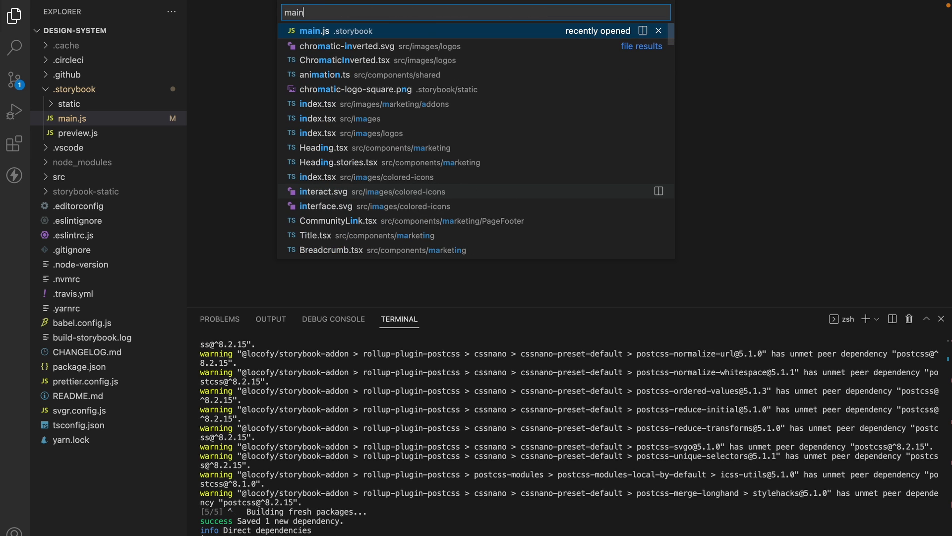
{"action": "key", "text": "Return"}
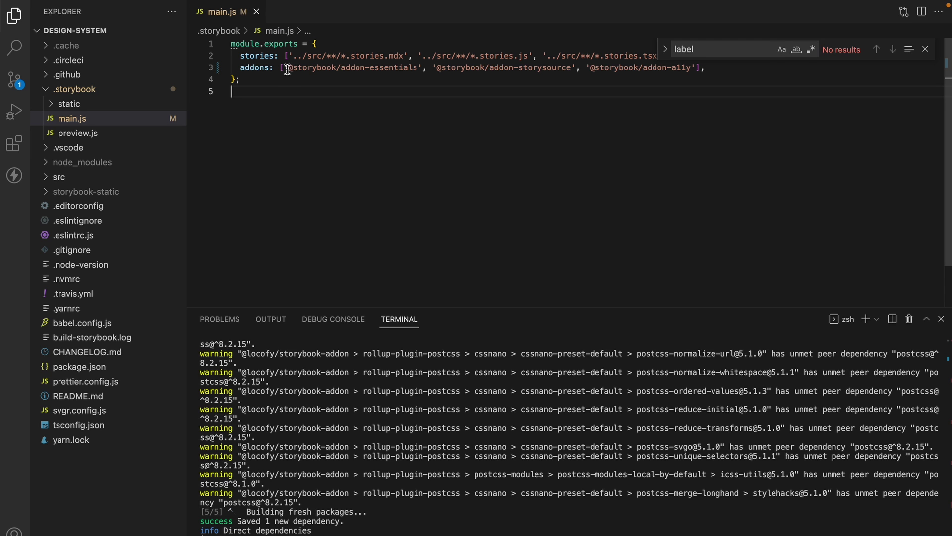
{"action": "key", "text": "Return"}
{"action": "key", "text": "super+v"}
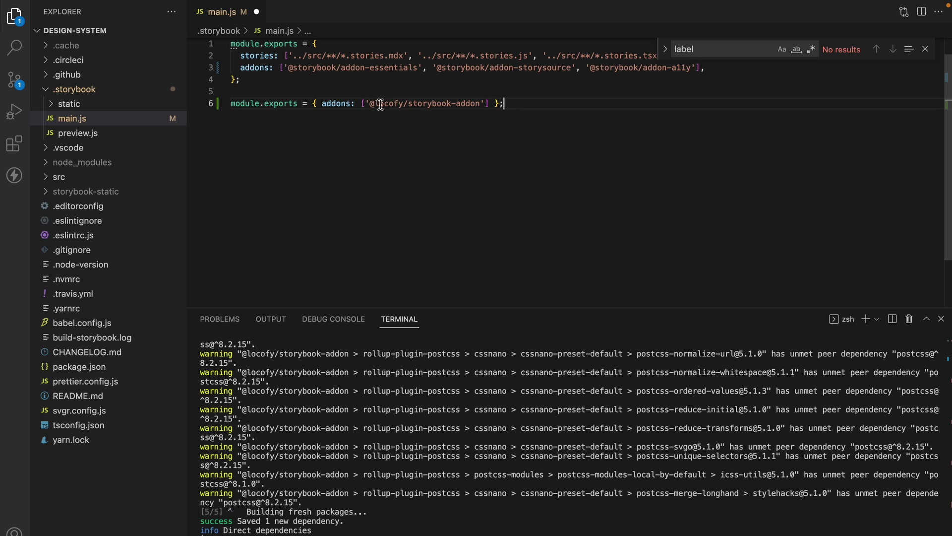
{"action": "left_click_drag", "start_coordinate": [370, 103], "coordinate": [480, 103]}
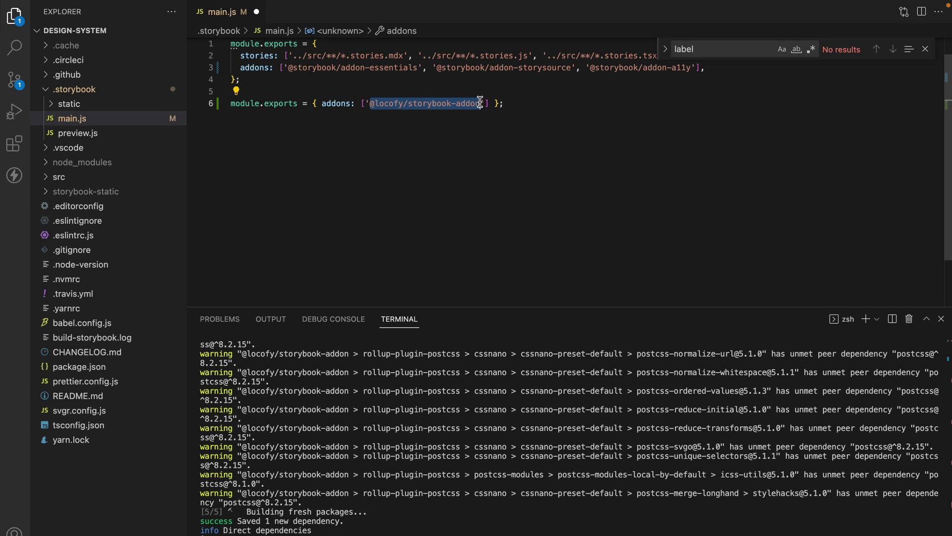
{"action": "key", "text": "super+c"}
{"action": "left_click", "coordinate": [697, 68]}
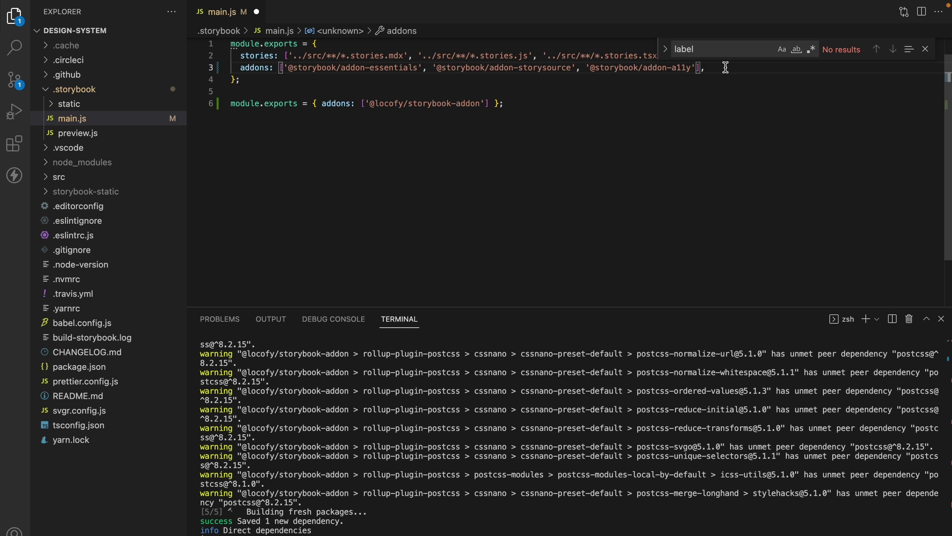
{"action": "type", "text": ","}
{"action": "key", "text": "super+v"}
{"action": "type", "text": "\""}
{"action": "key", "text": "alt+Left"}
{"action": "key", "text": "alt+Left"}
{"action": "key", "text": "alt+Left"}
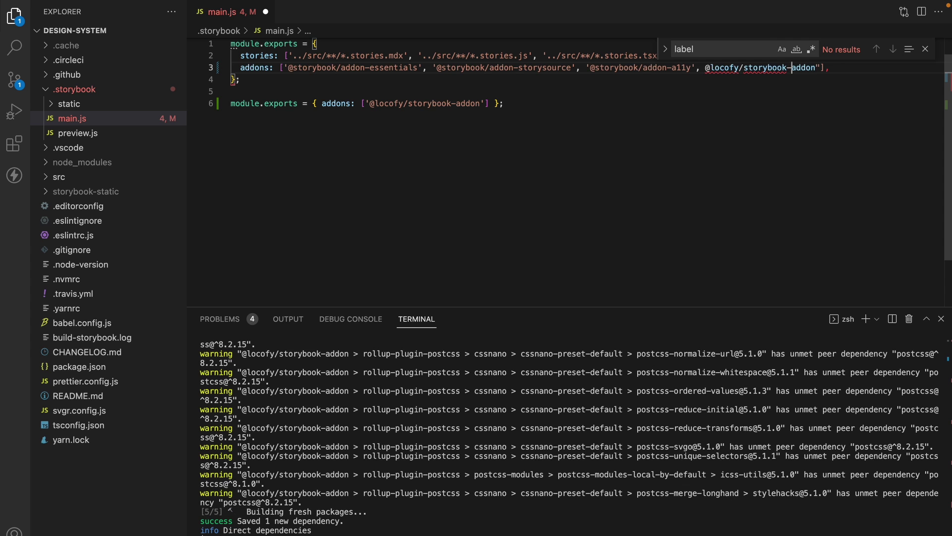
{"action": "type", "text": "\""}
Copy the Locofy token line from the setup steps in Figma.
{"action": "key", "text": "super+Tab"}
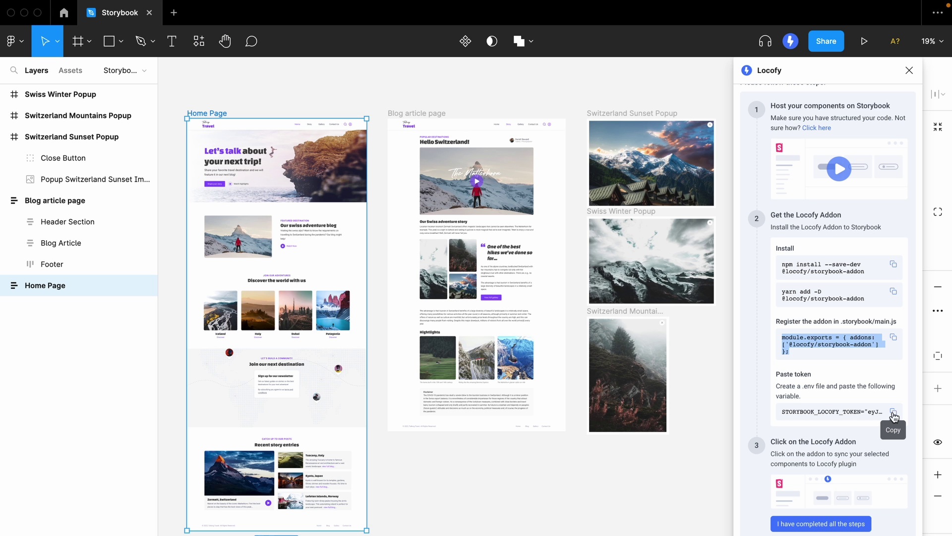
{"action": "left_click", "coordinate": [894, 416]}
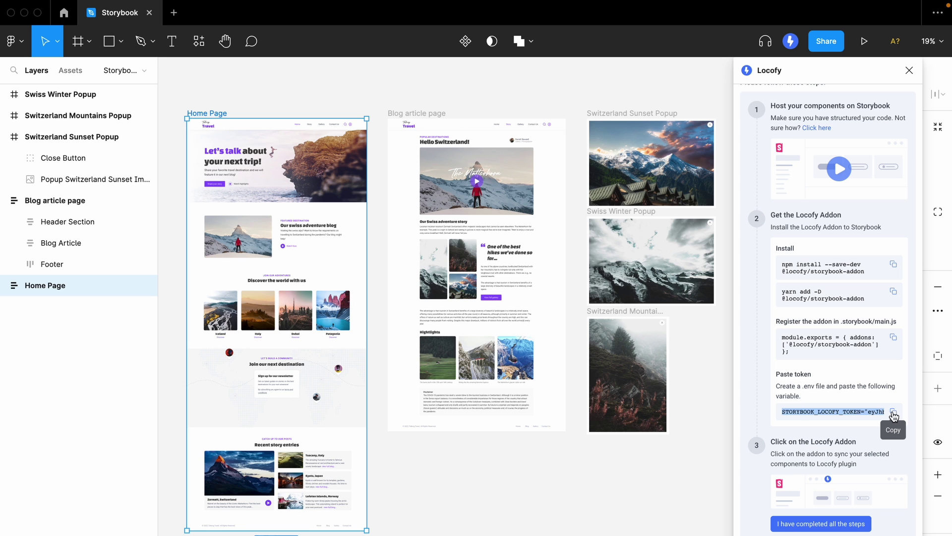
{"action": "key", "text": "ctrl+Right"}
{"action": "key", "text": "ctrl+Right"}
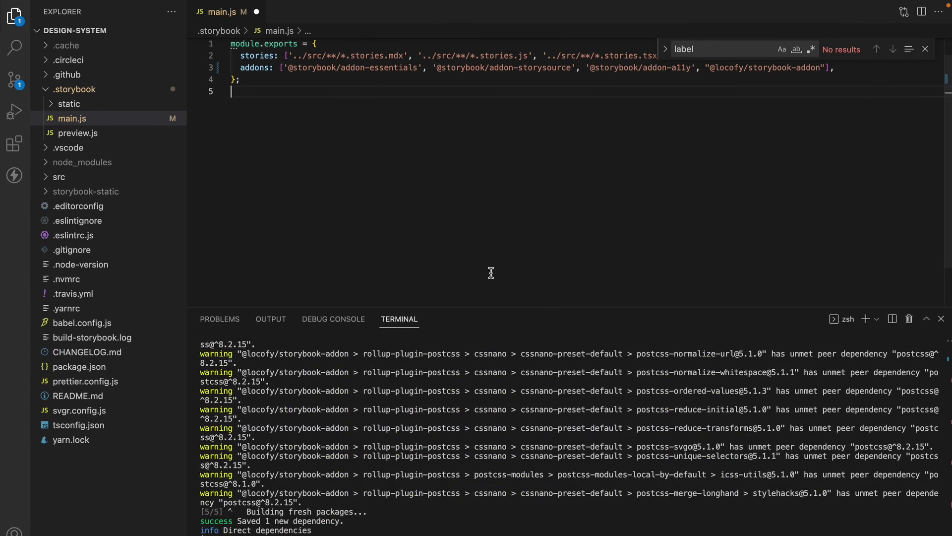
Create a .env file in the project root containing the Locofy token.
{"action": "left_click", "coordinate": [102, 477]}
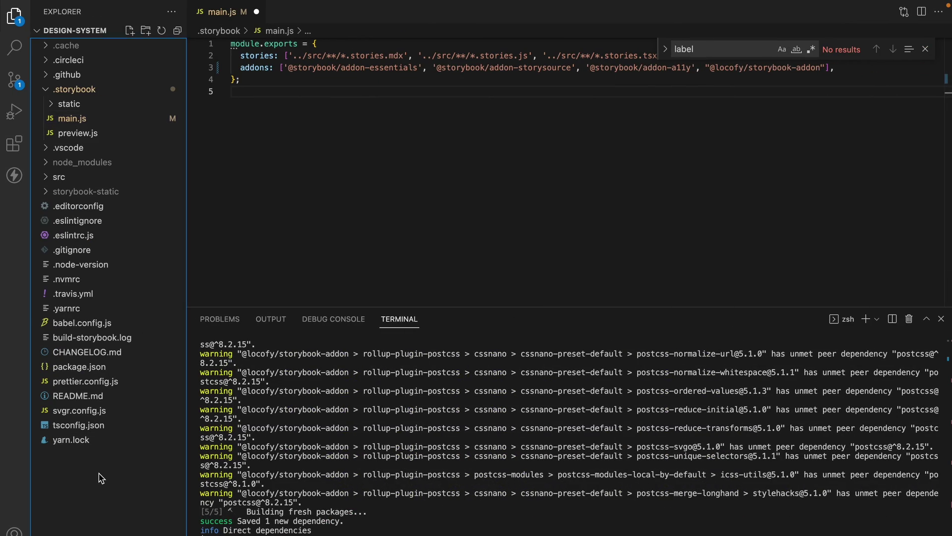
{"action": "right_click", "coordinate": [102, 477]}
{"action": "left_click", "coordinate": [163, 406]}
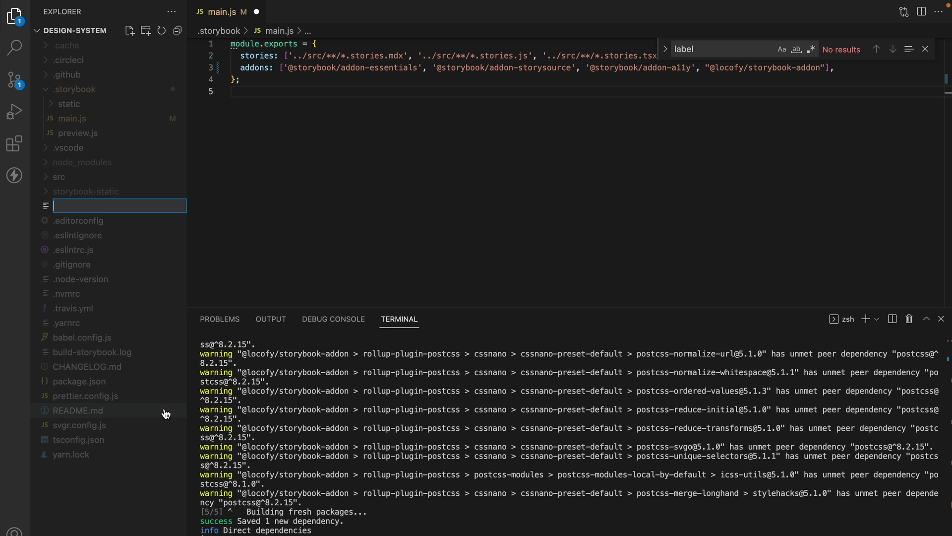
{"action": "type", "text": ".env"}
{"action": "key", "text": "Return"}
{"action": "key", "text": "super+v"}
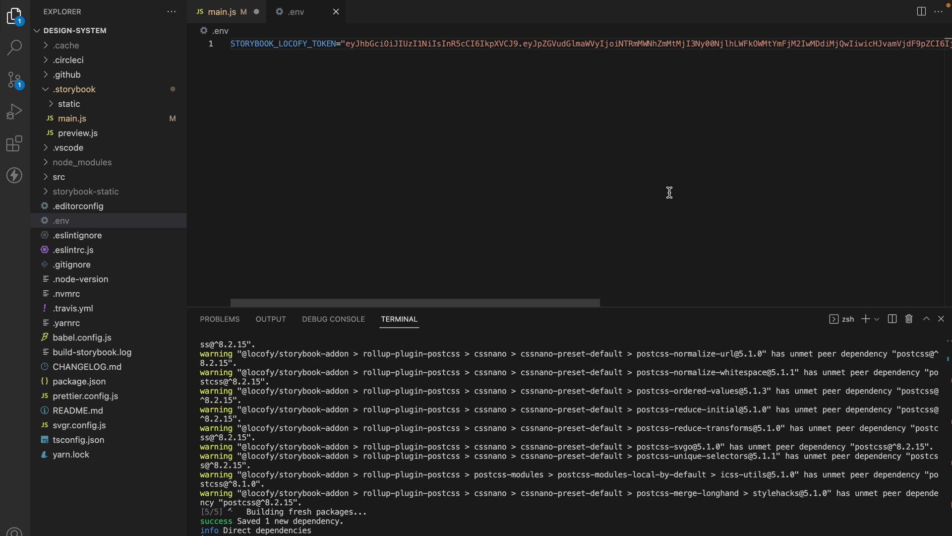
Start Storybook with 'yarn storybook' in the terminal.
{"action": "left_click", "coordinate": [559, 531]}
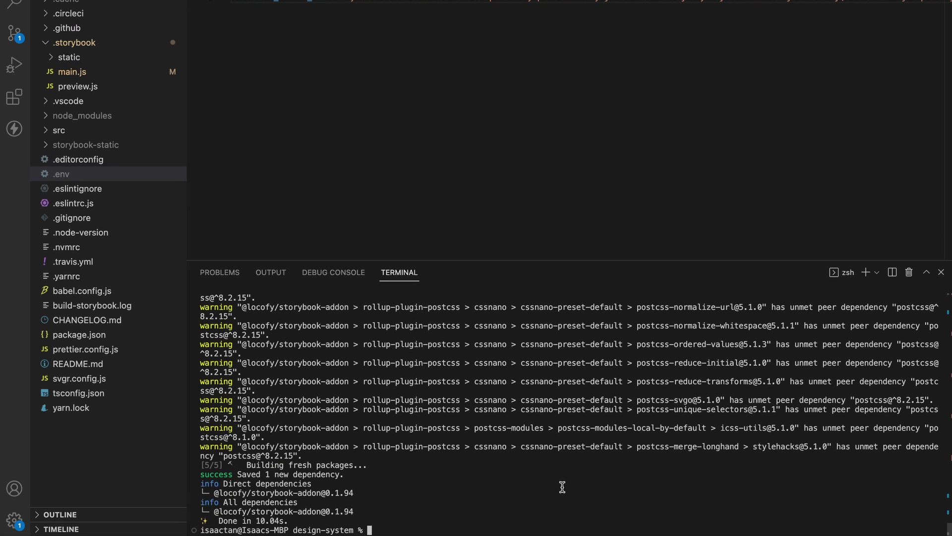
{"action": "type", "text": "yarn storybook"}
{"action": "key", "text": "Return"}
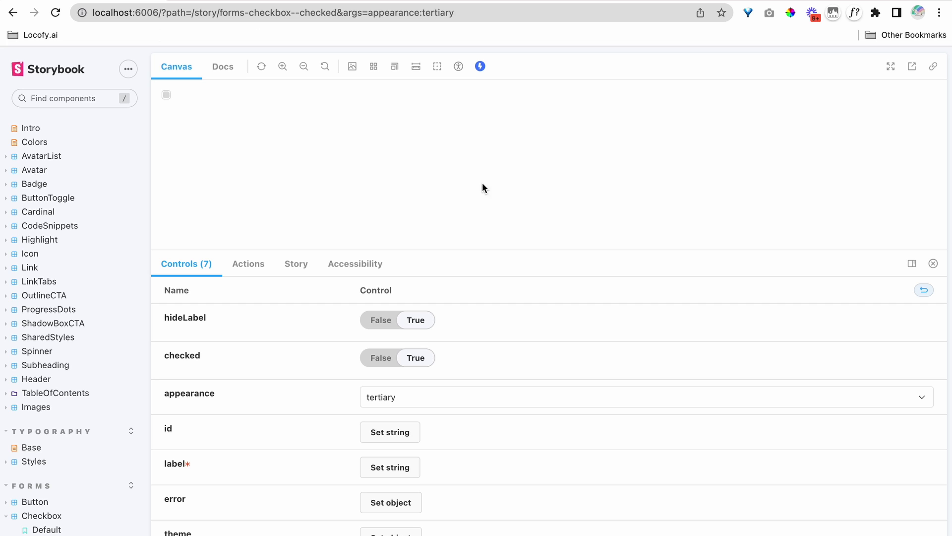
In the Locofy addon panel, select the BUTTON and CHECKBOX groups for export.
{"action": "left_click", "coordinate": [480, 67]}
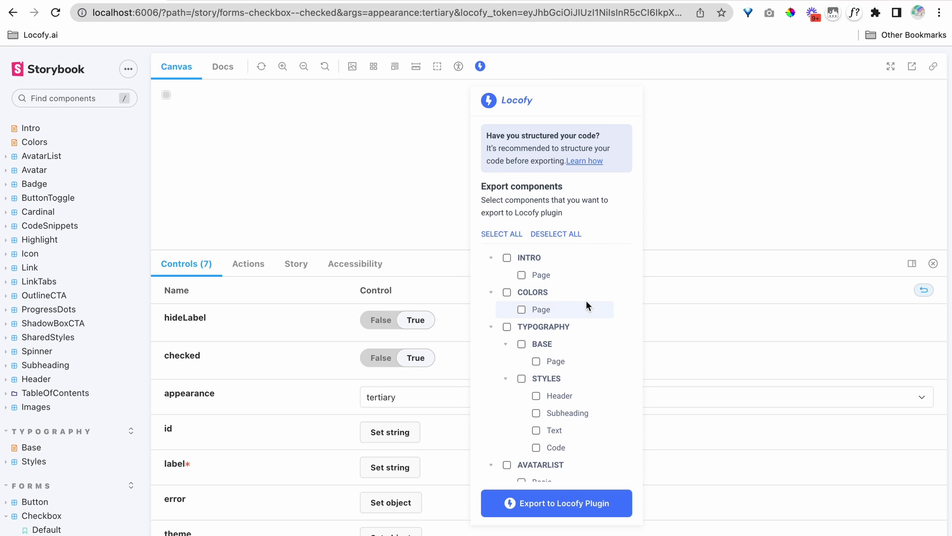
{"action": "scroll", "coordinate": [586, 303], "scroll_direction": "down", "scroll_amount": 6}
{"action": "scroll", "coordinate": [585, 300], "scroll_direction": "down", "scroll_amount": 4}
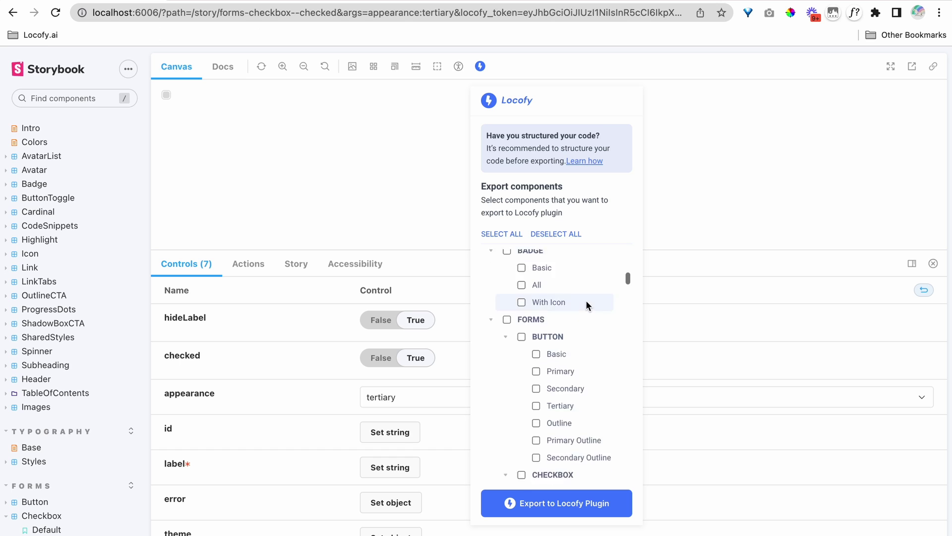
{"action": "left_click", "coordinate": [522, 269]}
{"action": "scroll", "coordinate": [522, 269], "scroll_direction": "down", "scroll_amount": 2}
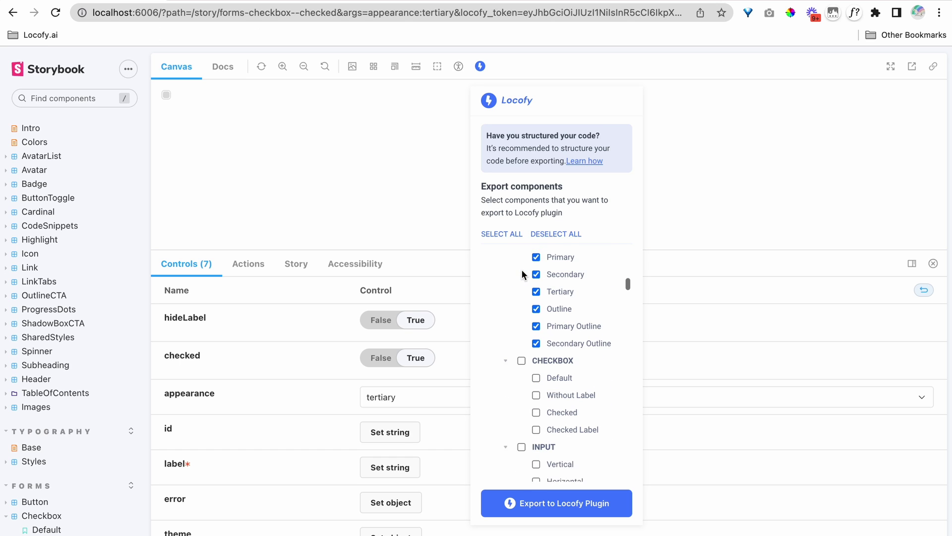
{"action": "left_click", "coordinate": [522, 355]}
Also select the INPUT, RADIO and SELECT groups, then export to the Locofy Plugin.
{"action": "scroll", "coordinate": [523, 354], "scroll_direction": "down", "scroll_amount": 4}
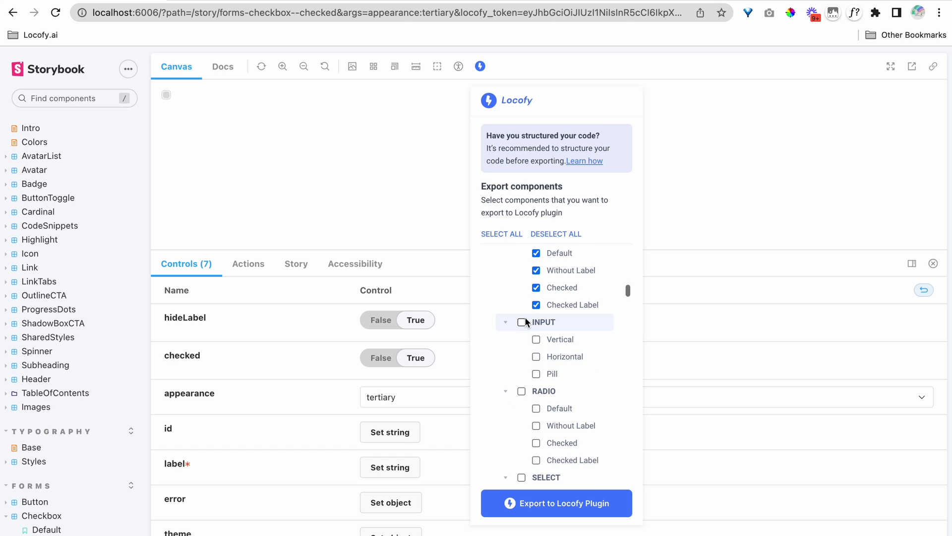
{"action": "left_click", "coordinate": [521, 322]}
{"action": "scroll", "coordinate": [522, 322], "scroll_direction": "down", "scroll_amount": 3}
{"action": "left_click", "coordinate": [522, 332]}
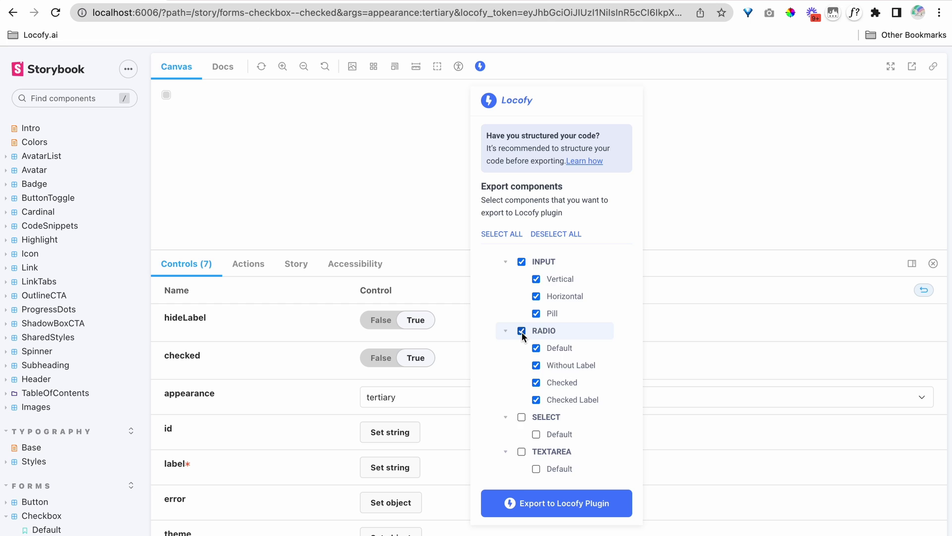
{"action": "scroll", "coordinate": [522, 332], "scroll_direction": "down", "scroll_amount": 2}
{"action": "left_click", "coordinate": [522, 335]}
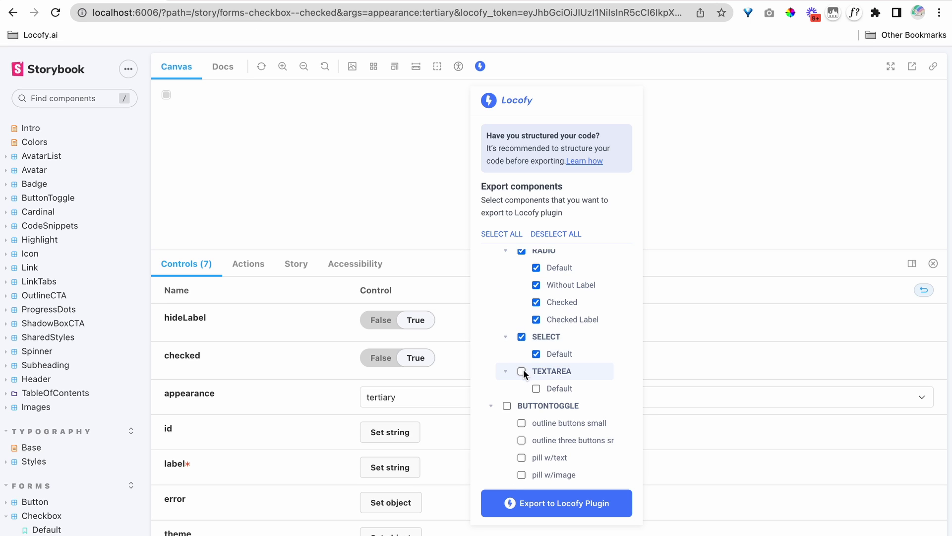
{"action": "scroll", "coordinate": [522, 371], "scroll_direction": "down", "scroll_amount": 1}
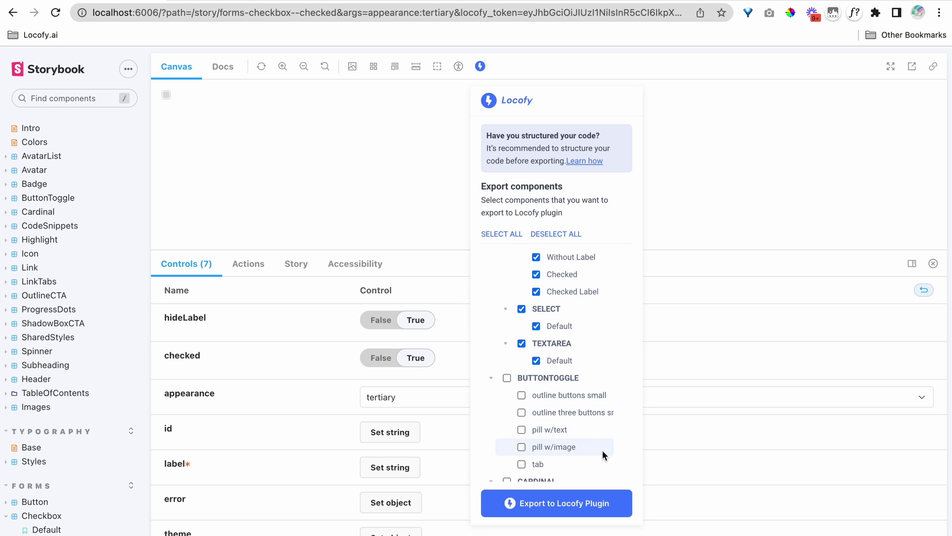
{"action": "left_click", "coordinate": [597, 506]}
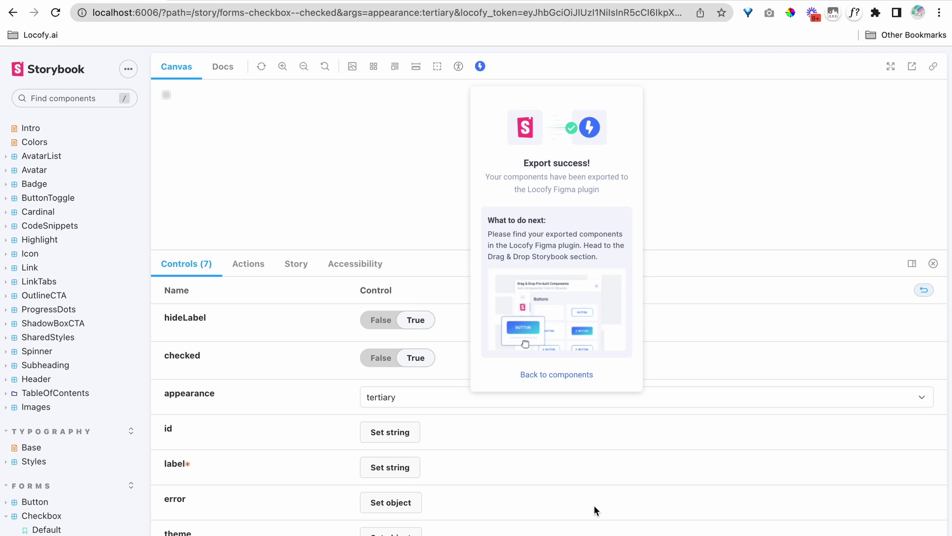
Finish Locofy setup, scroll the synced Storybook components, and zoom to the Home Page newsletter card.
{"action": "key", "text": "ctrl+Left"}
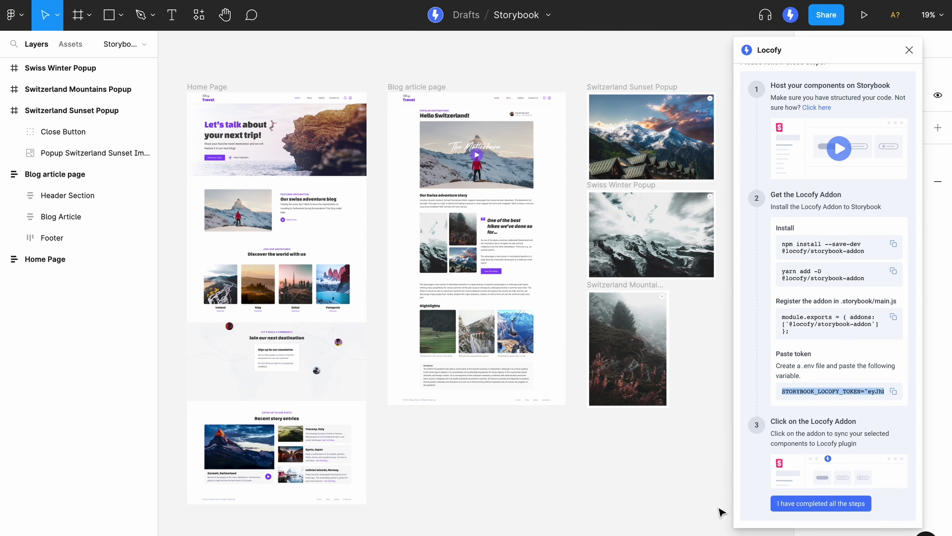
{"action": "left_click", "coordinate": [806, 504]}
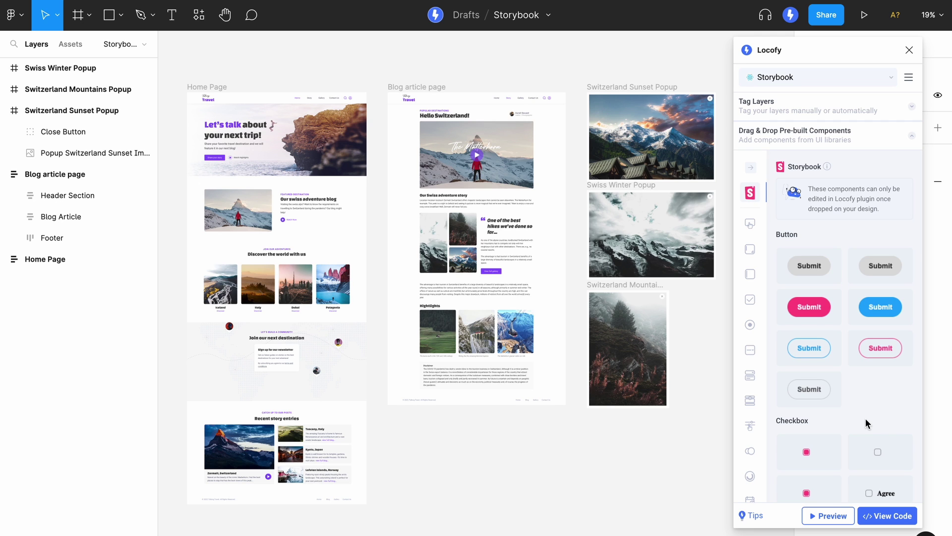
{"action": "scroll", "coordinate": [865, 420], "scroll_direction": "down", "scroll_amount": 5}
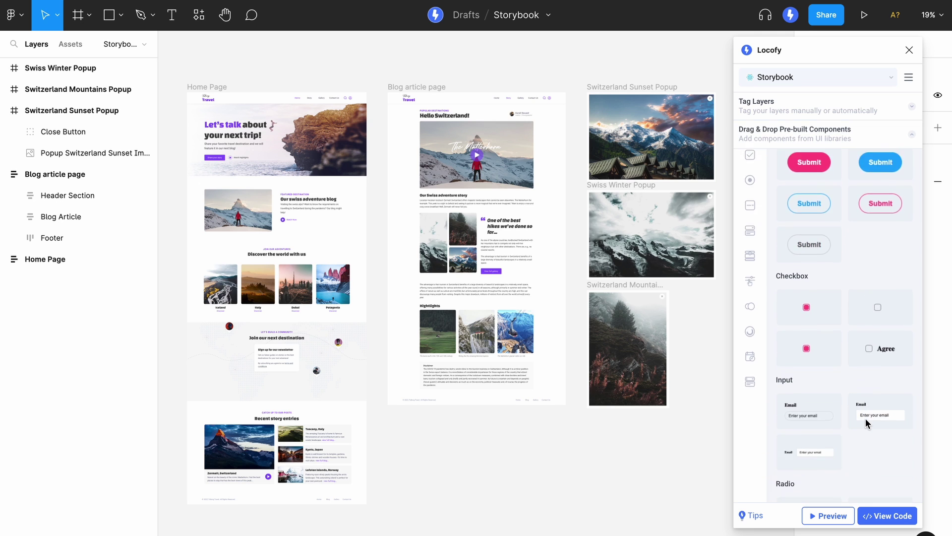
{"action": "scroll", "coordinate": [866, 423], "scroll_direction": "down", "scroll_amount": 2}
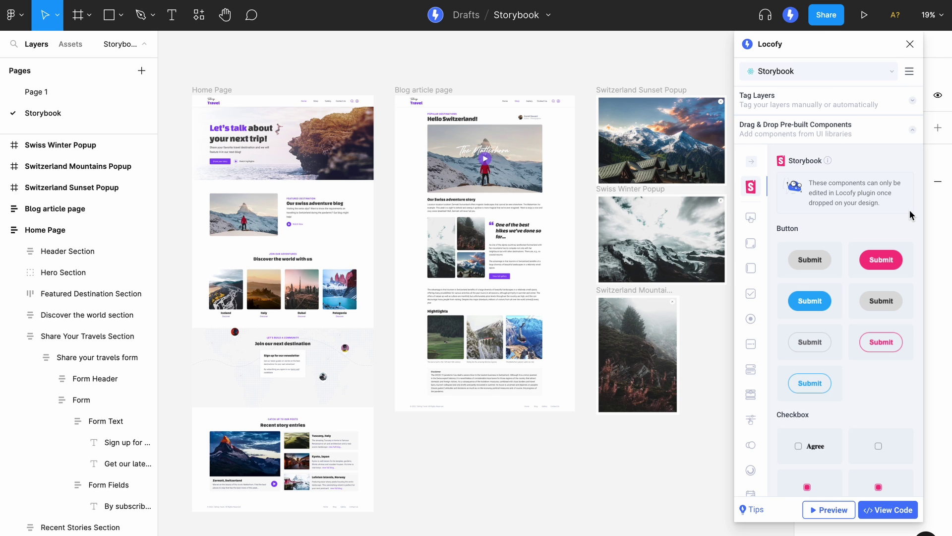
{"action": "scroll", "coordinate": [909, 210], "scroll_direction": "down", "scroll_amount": 3}
{"action": "scroll", "coordinate": [909, 210], "scroll_direction": "up", "scroll_amount": 1}
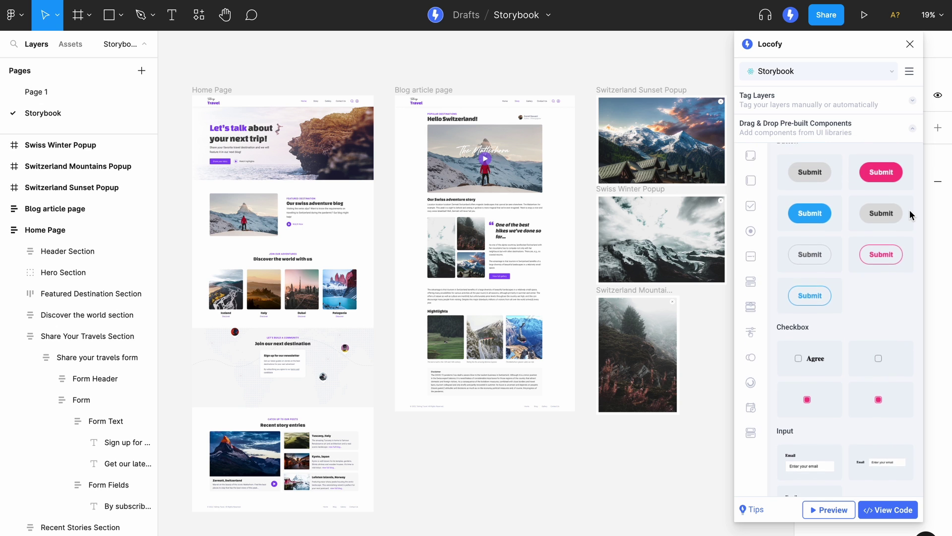
{"action": "scroll", "coordinate": [910, 214], "scroll_direction": "up", "scroll_amount": 1}
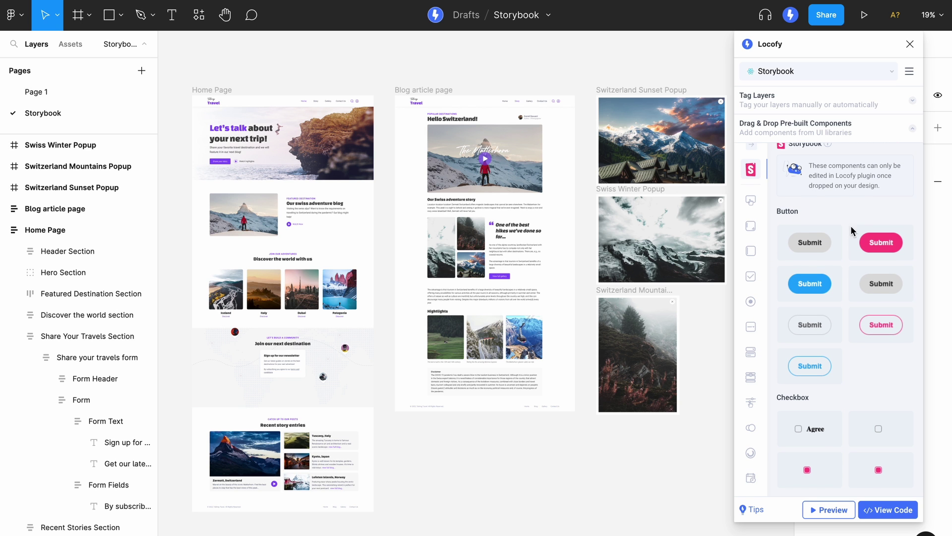
{"action": "scroll", "coordinate": [486, 272], "scroll_direction": "left", "scroll_amount": 3}
{"action": "scroll", "coordinate": [486, 273], "scroll_direction": "up", "scroll_amount": 5}
{"action": "scroll", "coordinate": [486, 273], "scroll_direction": "down", "scroll_amount": 3}
{"action": "scroll", "coordinate": [486, 273], "scroll_direction": "left", "scroll_amount": 1}
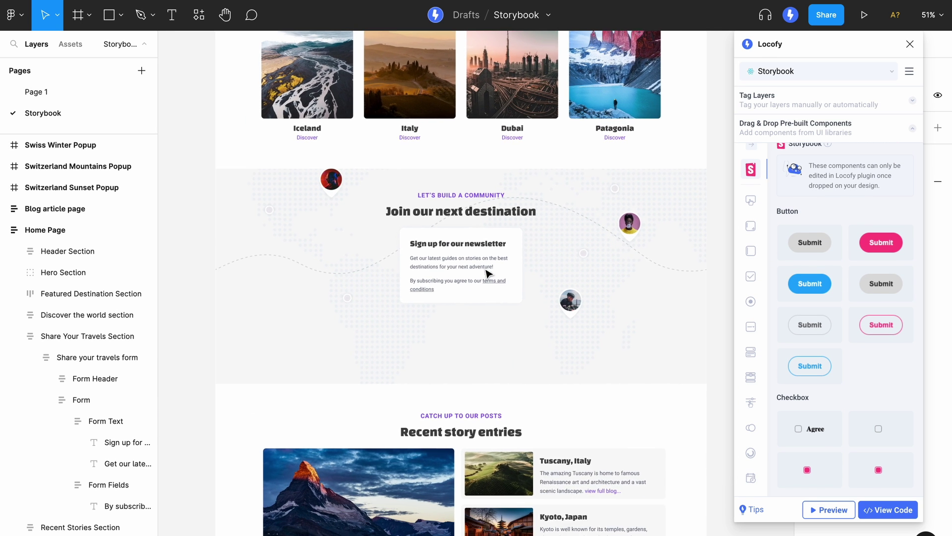
{"action": "scroll", "coordinate": [827, 315], "scroll_direction": "down", "scroll_amount": 4}
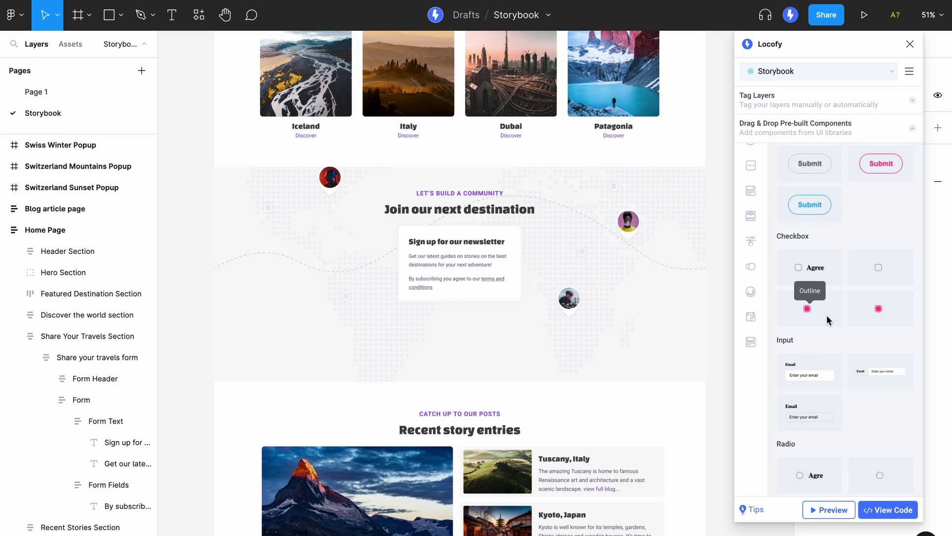
Place the horizontal Email input in the form, trying tertiary and pill looks before keeping the default.
{"action": "left_click_drag", "start_coordinate": [879, 348], "coordinate": [458, 273]}
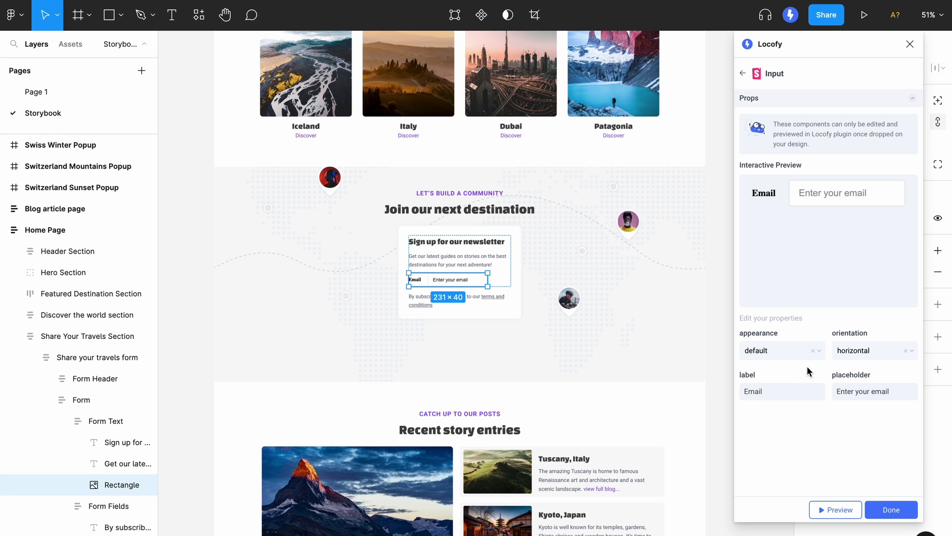
{"action": "left_click", "coordinate": [781, 350]}
{"action": "left_click", "coordinate": [787, 392]}
{"action": "left_click", "coordinate": [866, 350]}
{"action": "left_click", "coordinate": [854, 394]}
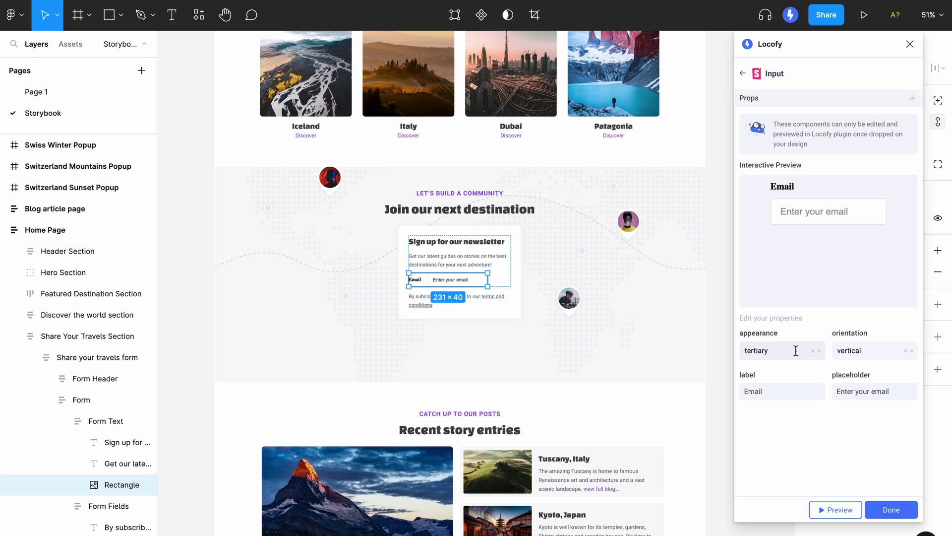
{"action": "left_click", "coordinate": [795, 350]}
{"action": "left_click", "coordinate": [788, 396]}
{"action": "left_click", "coordinate": [860, 350]}
{"action": "left_click", "coordinate": [853, 375]}
{"action": "left_click", "coordinate": [789, 350]}
{"action": "left_click", "coordinate": [793, 378]}
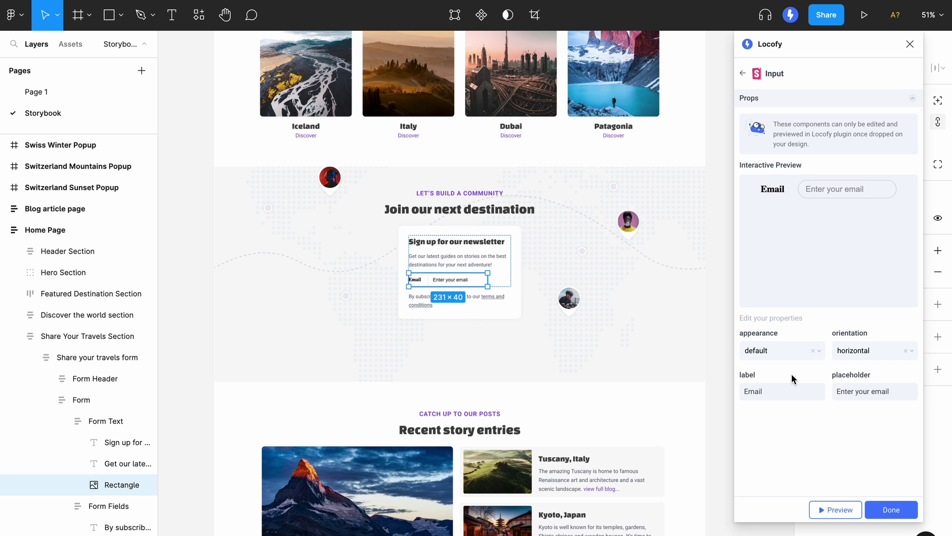
Add a primary-appearance Agree checkbox and the pink Submit button to the newsletter form.
{"action": "left_click", "coordinate": [742, 72]}
{"action": "scroll", "coordinate": [838, 322], "scroll_direction": "up", "scroll_amount": 5}
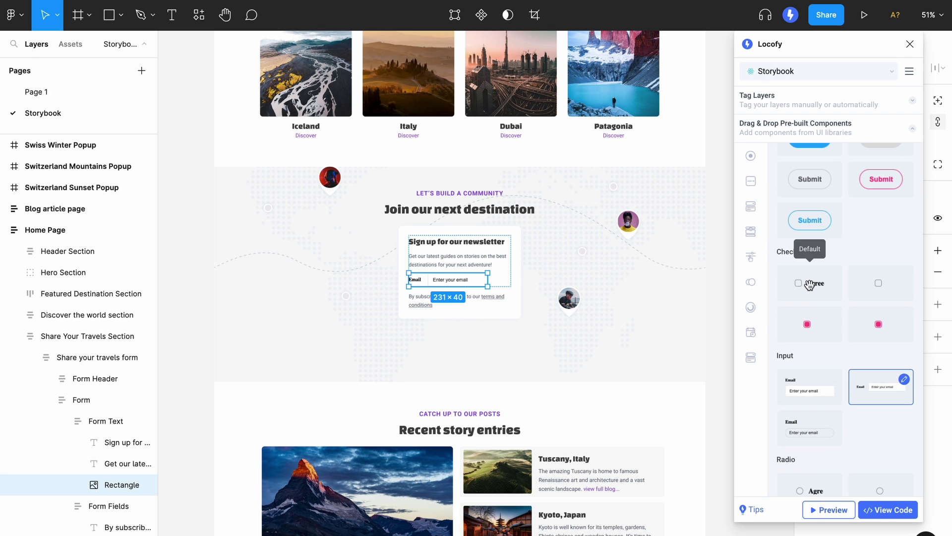
{"action": "left_click_drag", "start_coordinate": [812, 283], "coordinate": [427, 331]}
{"action": "left_click", "coordinate": [778, 350]}
{"action": "left_click", "coordinate": [781, 376]}
{"action": "left_click", "coordinate": [888, 510]}
{"action": "left_click", "coordinate": [888, 509]}
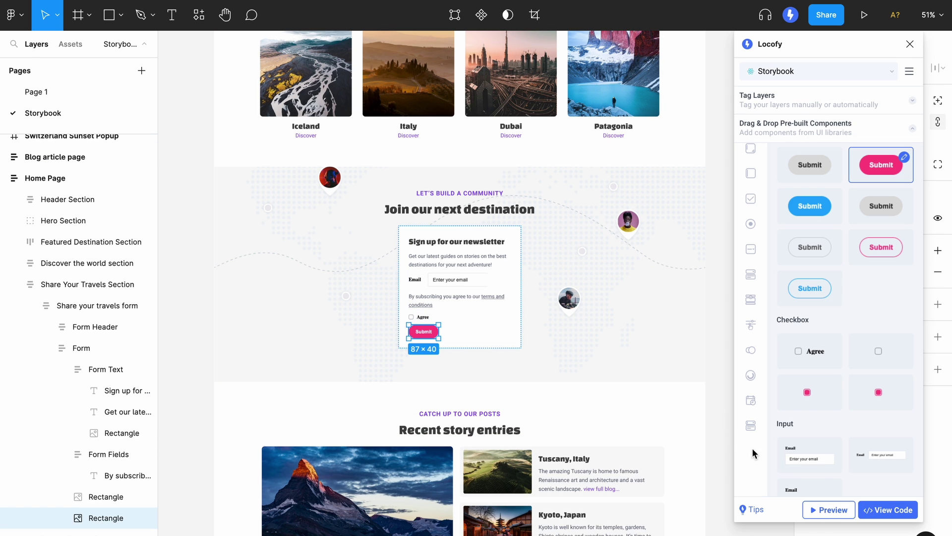
Preview the Home Page, scroll down to the newsletter form and tick its Agree checkbox.
{"action": "left_click", "coordinate": [835, 513]}
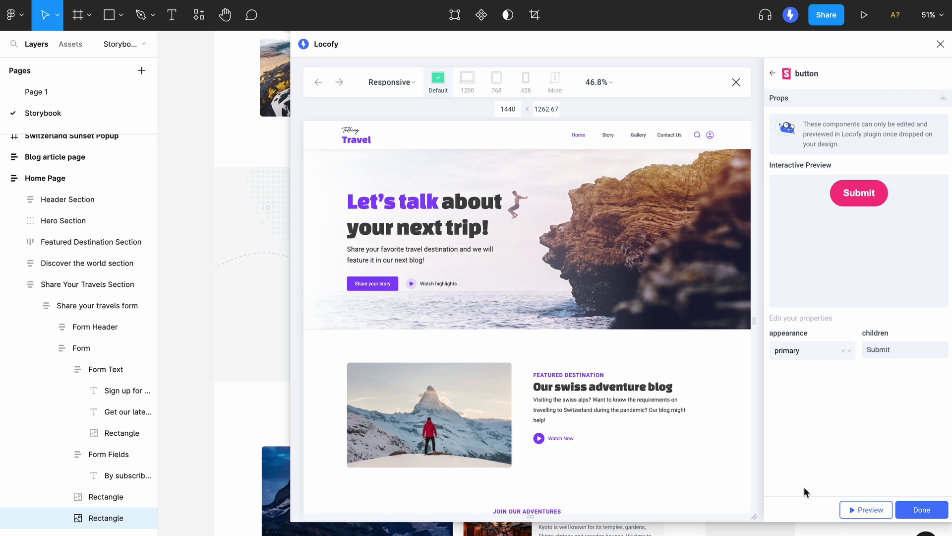
{"action": "scroll", "coordinate": [682, 480], "scroll_direction": "down", "scroll_amount": 5}
{"action": "scroll", "coordinate": [682, 478], "scroll_direction": "down", "scroll_amount": 6}
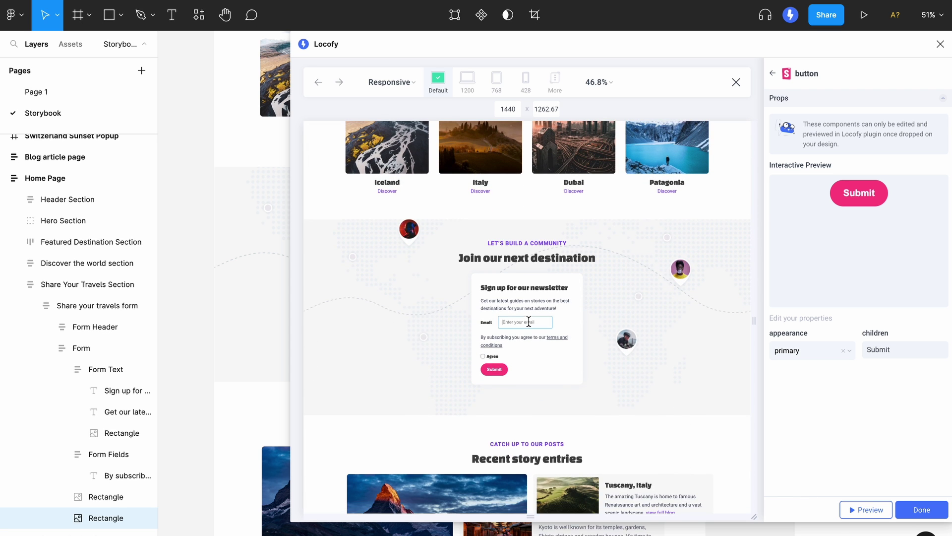
{"action": "left_click", "coordinate": [483, 356]}
Sync all five frames, including the updated Home Page, to Locofy Builder as React code.
{"action": "left_click", "coordinate": [927, 518]}
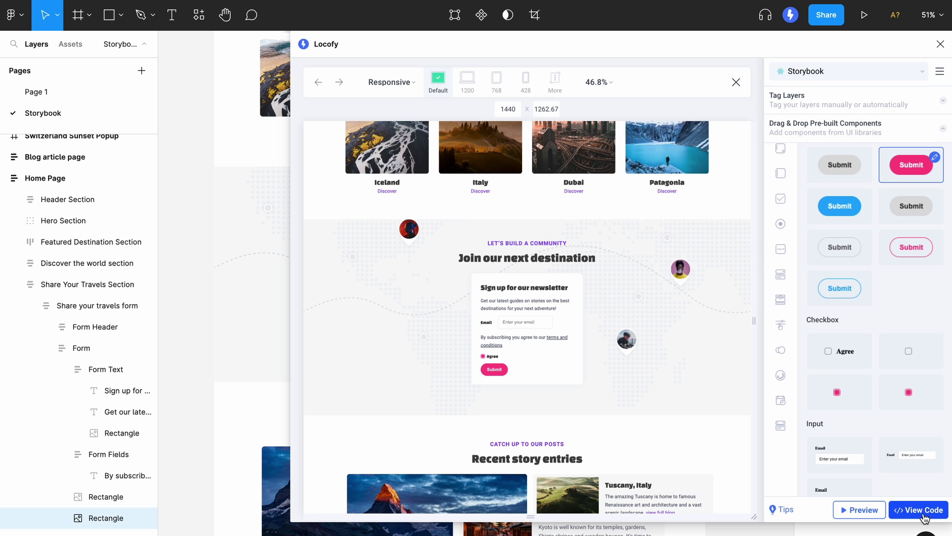
{"action": "left_click", "coordinate": [918, 517]}
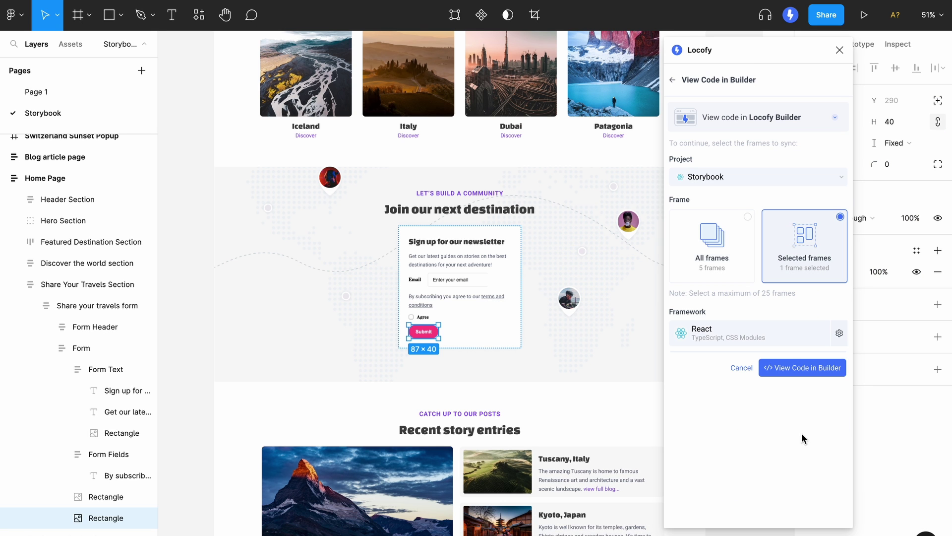
{"action": "left_click", "coordinate": [718, 247]}
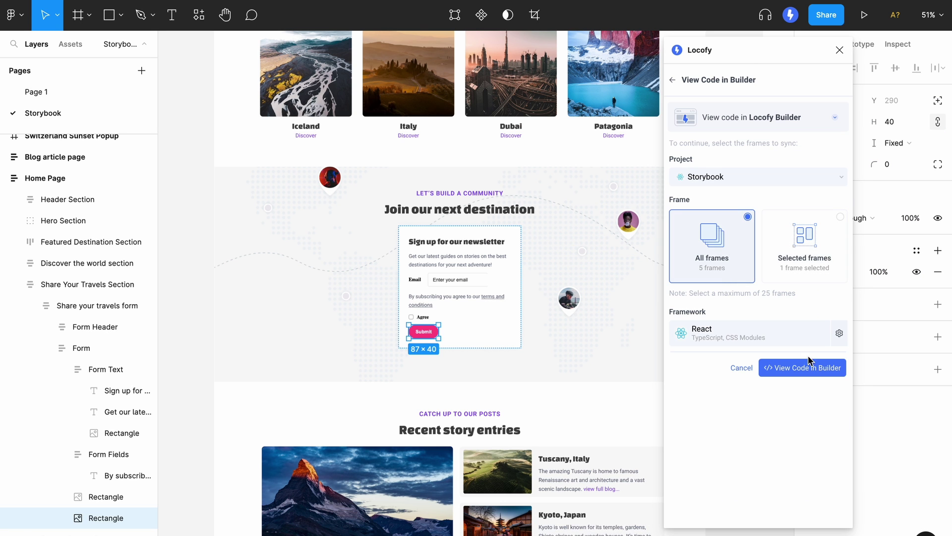
{"action": "left_click", "coordinate": [798, 367]}
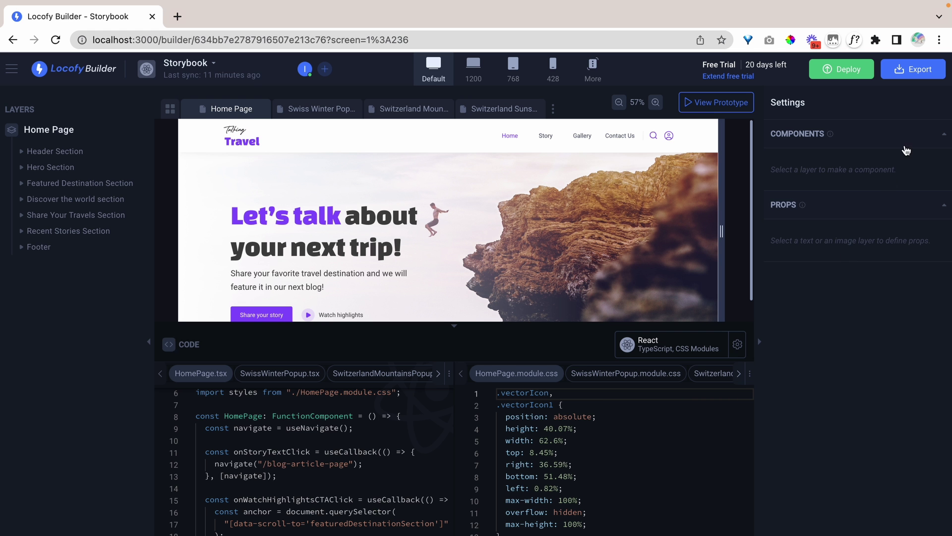
Export the Builder project's code: 2 screens, 2772 lines and 39 assets.
{"action": "left_click", "coordinate": [927, 72]}
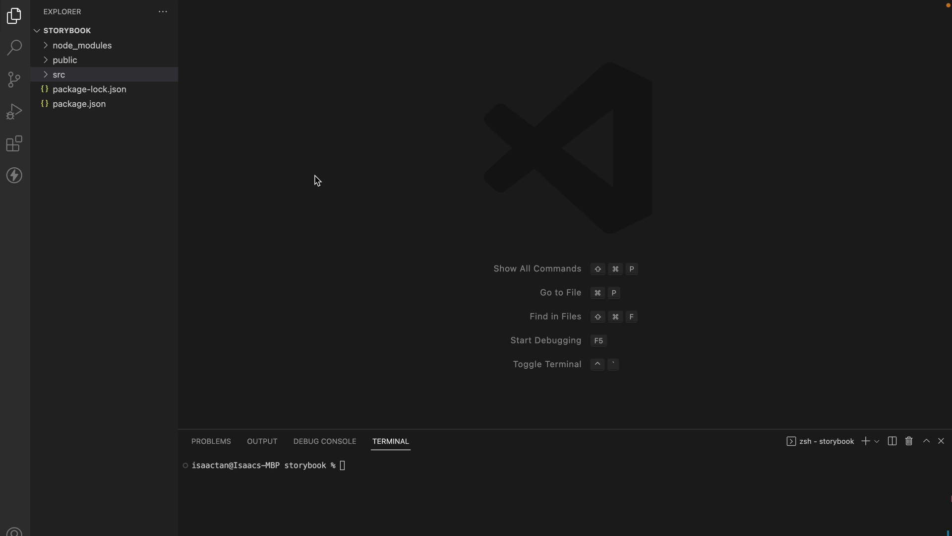
Open src/pages/HomePage.js from the VS Code Explorer.
{"action": "left_click", "coordinate": [64, 78]}
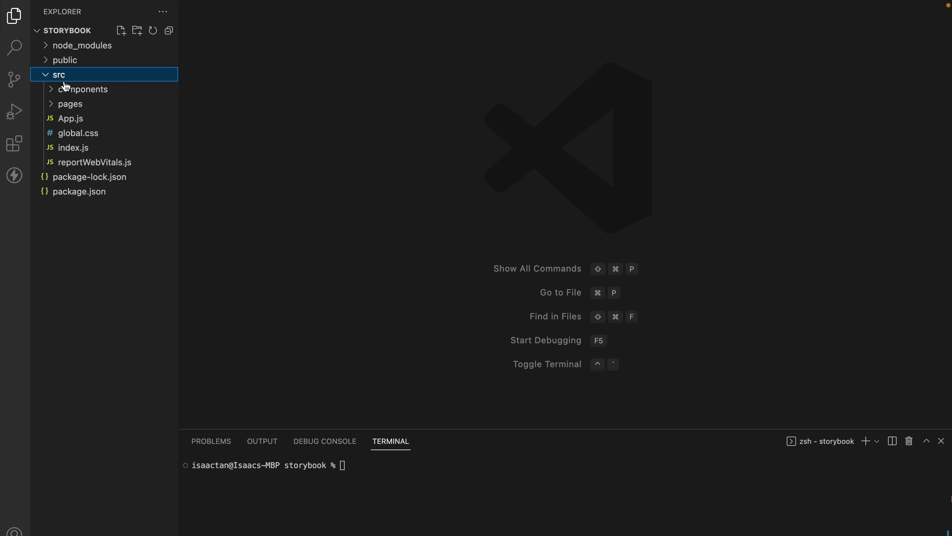
{"action": "left_click", "coordinate": [62, 105]}
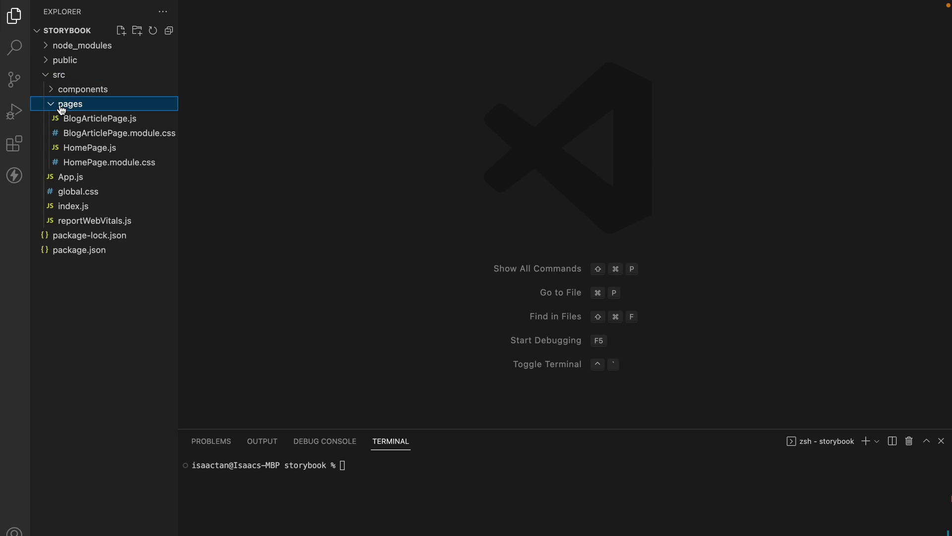
{"action": "left_click", "coordinate": [89, 148]}
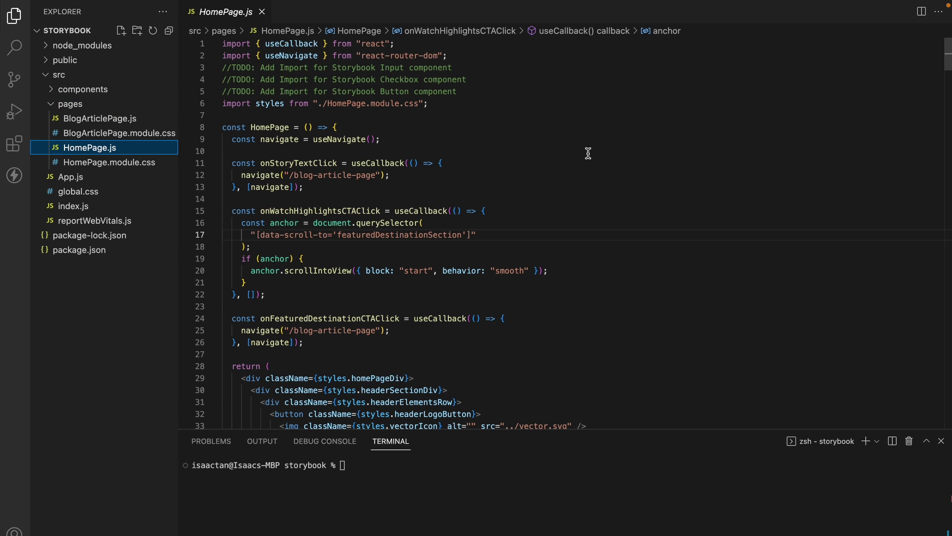